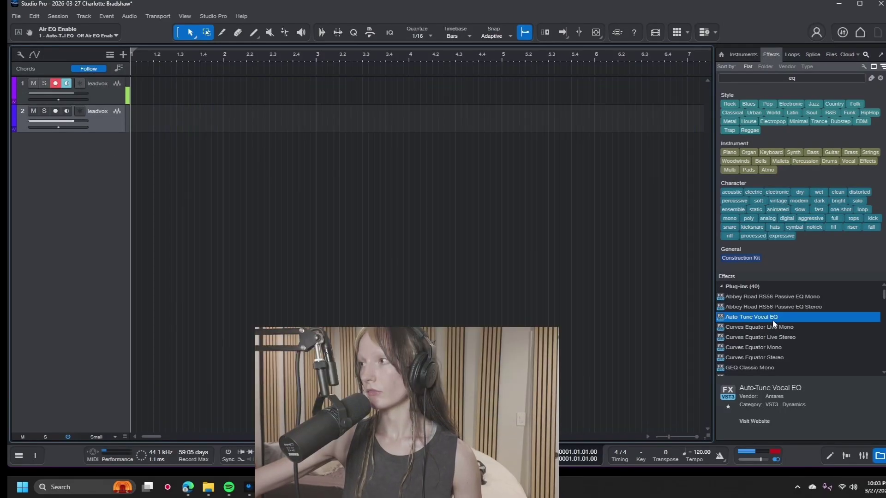
Insert Auto-Tune Vocal EQ and Auto-Tune Artist on the second leadvox track
drag(773, 319, 102, 123)
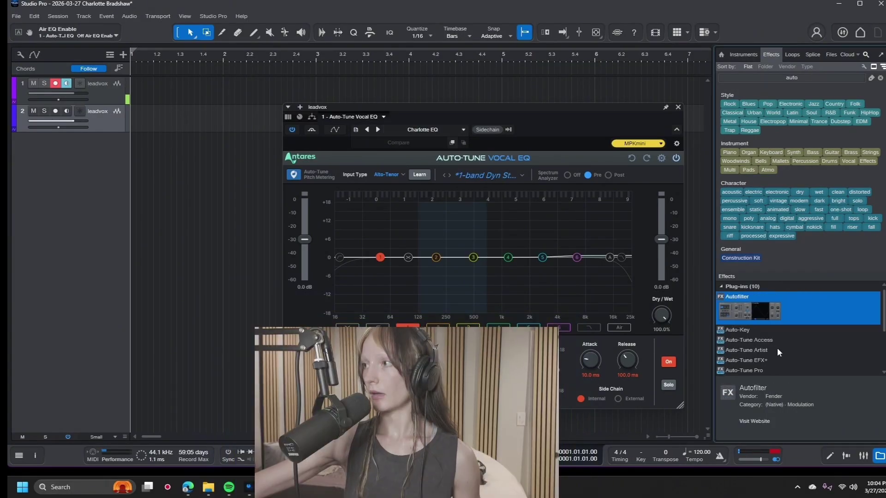
drag(777, 350, 395, 116)
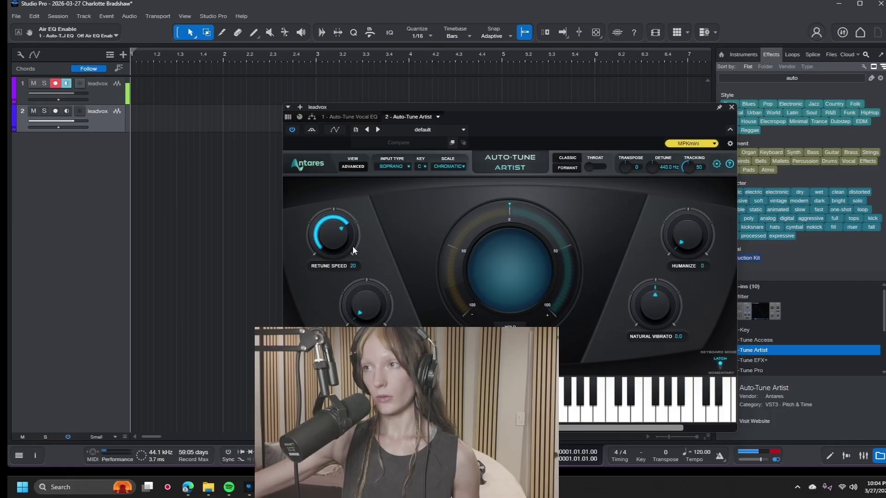
Set Auto-Tune Artist's retune speed to 0, its key to A and its scale to Major
drag(353, 246, 445, 64)
click(422, 166)
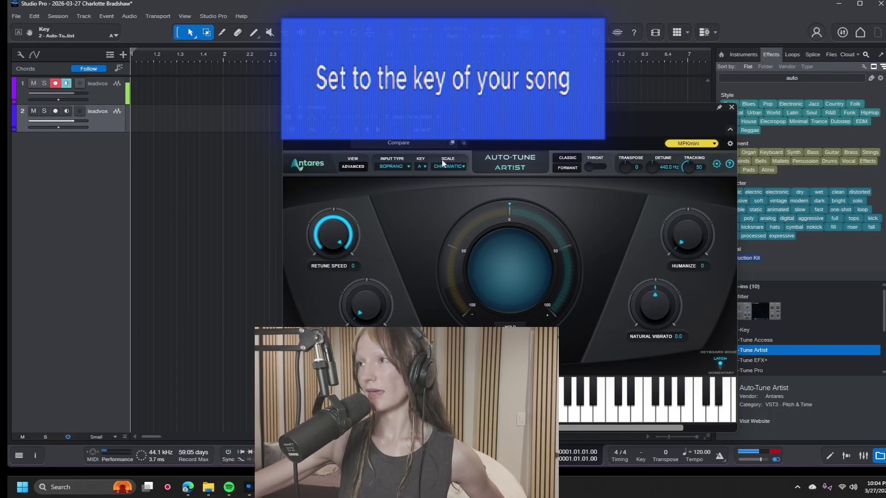
click(424, 260)
click(448, 166)
click(449, 177)
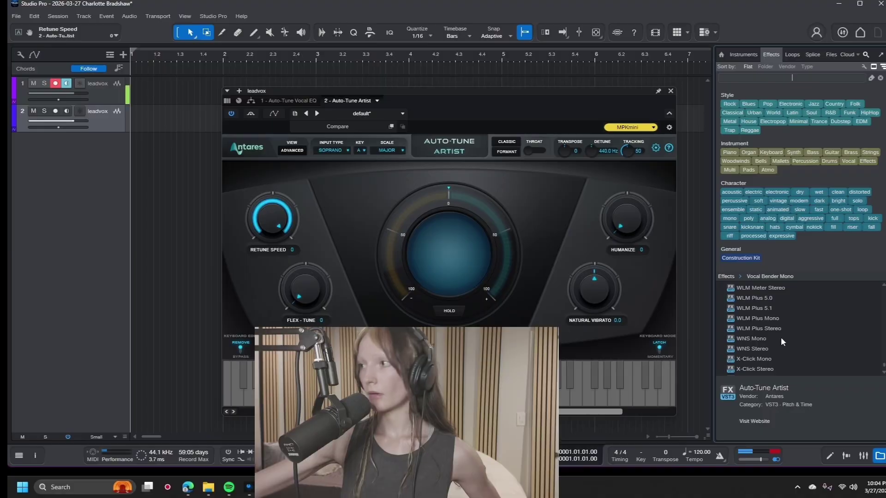
Find the NS1 noise suppressor, add its stereo version to the vocal chain and set its level to 62.2%
scroll(780, 333, down, 3)
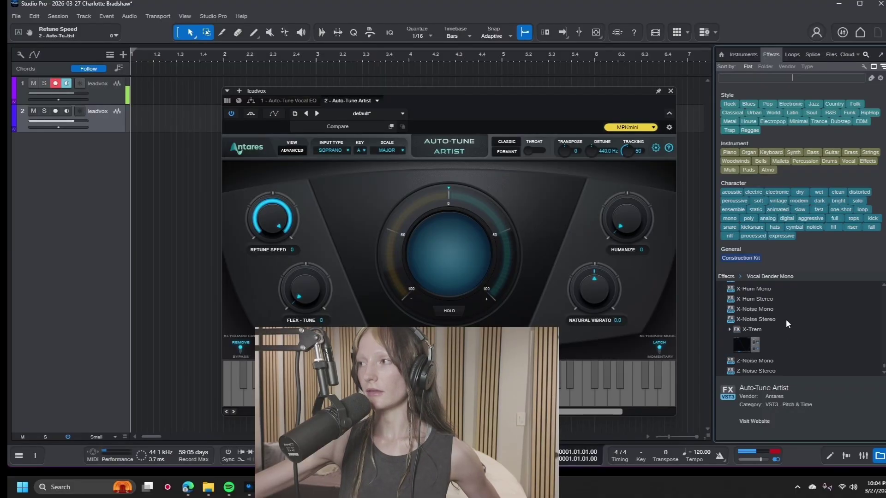
scroll(797, 338, up, 5)
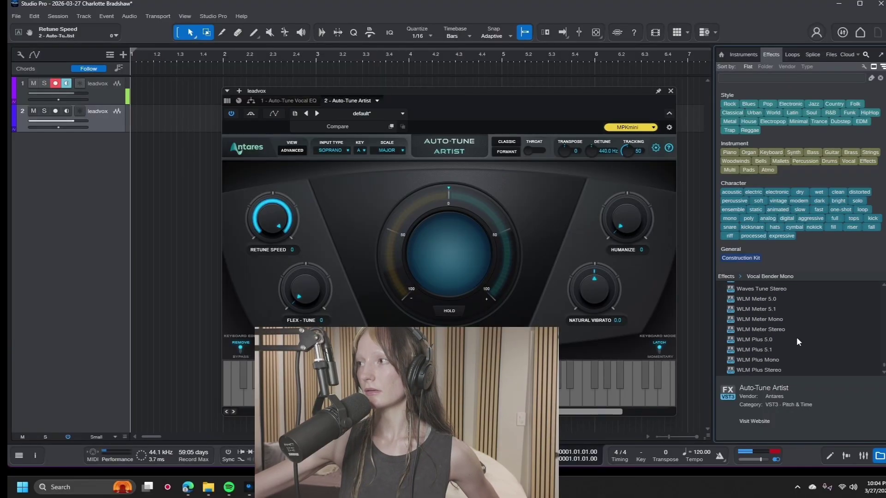
scroll(797, 341, up, 2)
text(ns1)
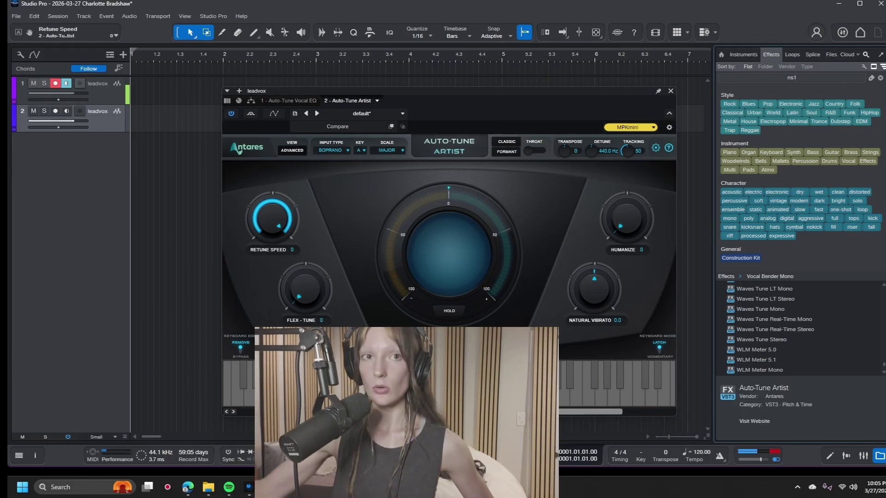
key(Return)
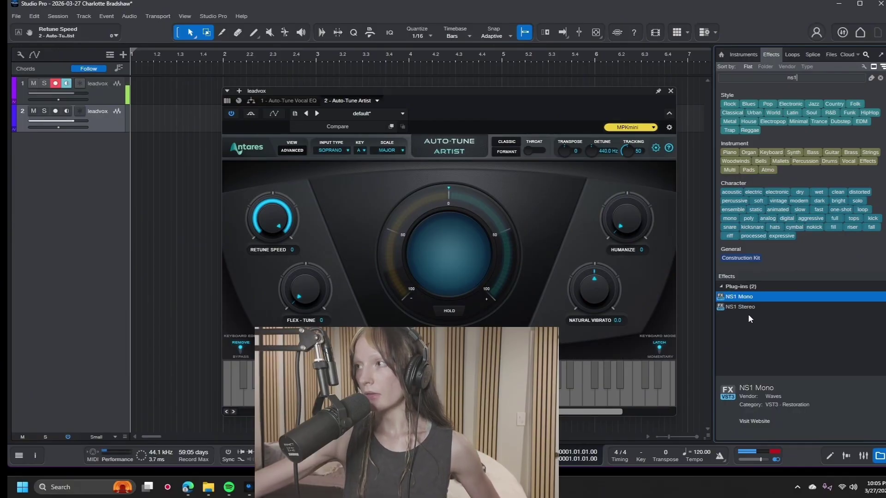
drag(746, 308, 391, 107)
drag(347, 320, 348, 248)
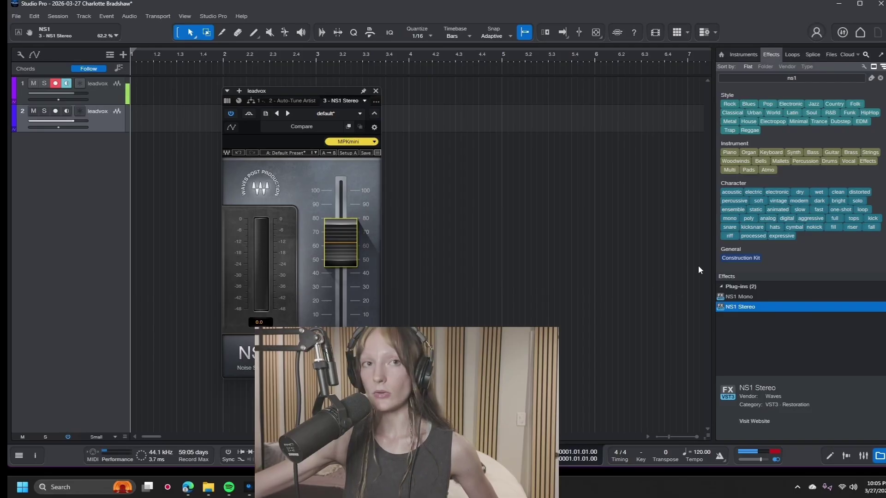
Search the effects for "rever" and add Studio Verb to the vocal chain after NS1 Stereo
click(807, 77)
text(rever)
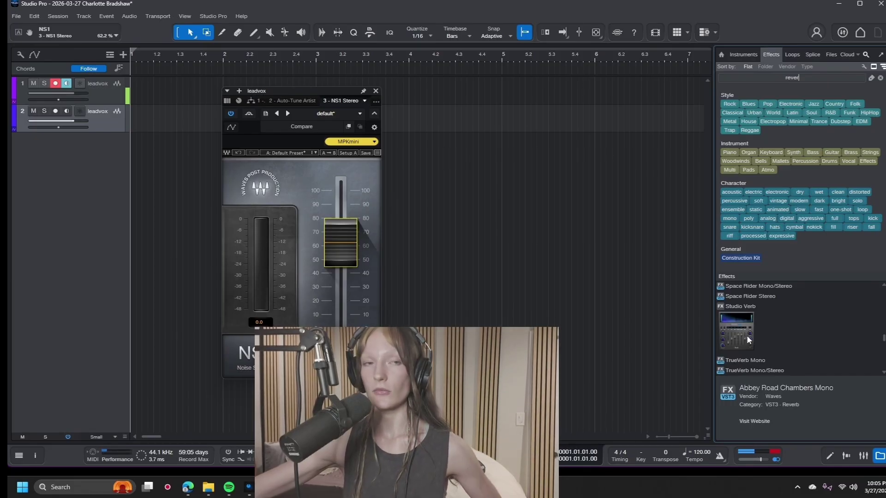
drag(741, 334, 373, 106)
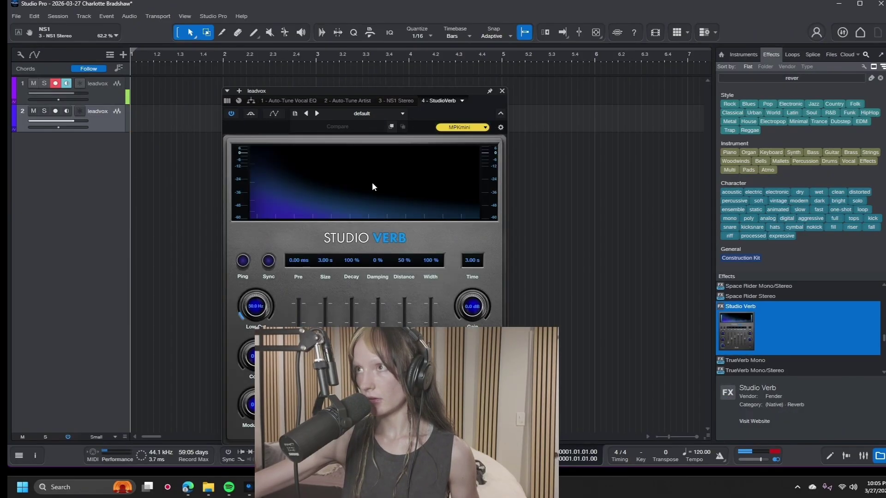
Move record arming from track 1 to track 2 and set Studio Verb's wet/dry mix to 4%
click(55, 111)
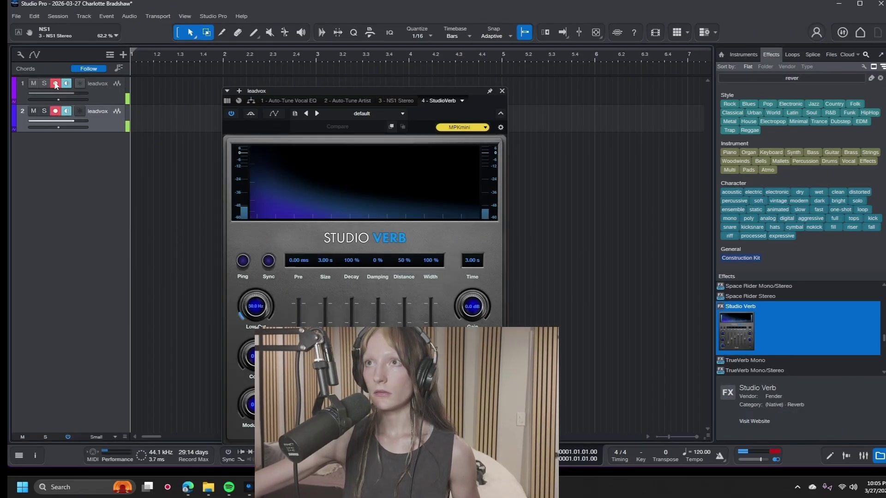
click(55, 83)
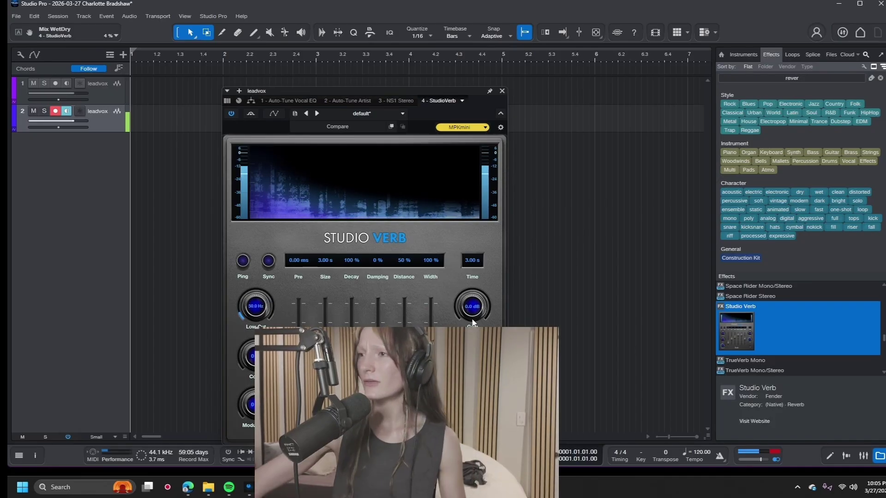
key(Up)
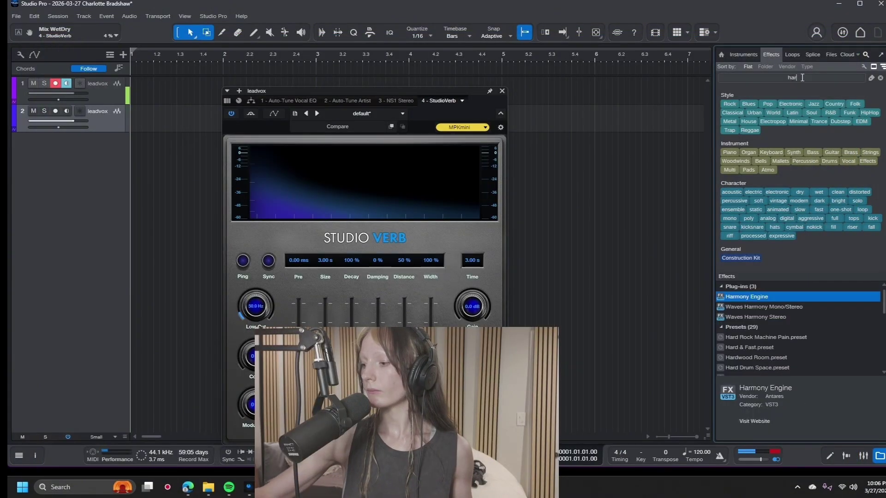
Search the effects for "harmony" and add Harmony Engine as the last effect in the vocal chain
text(mony)
drag(746, 297, 472, 102)
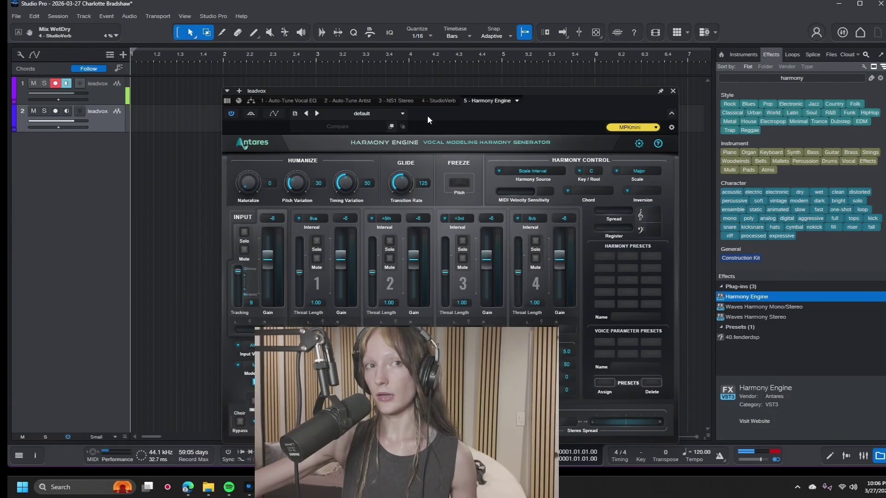
drag(545, 117, 523, 100)
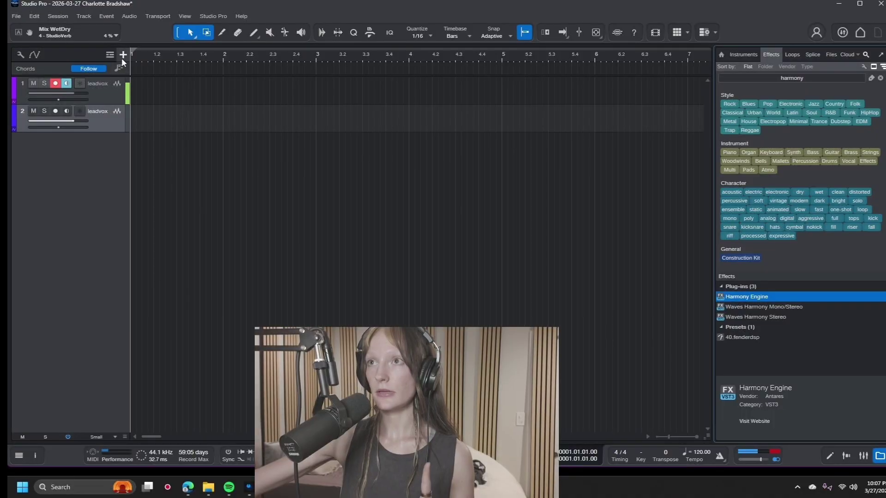
Add one new instrument track named leadvox below the two vocal tracks
click(122, 54)
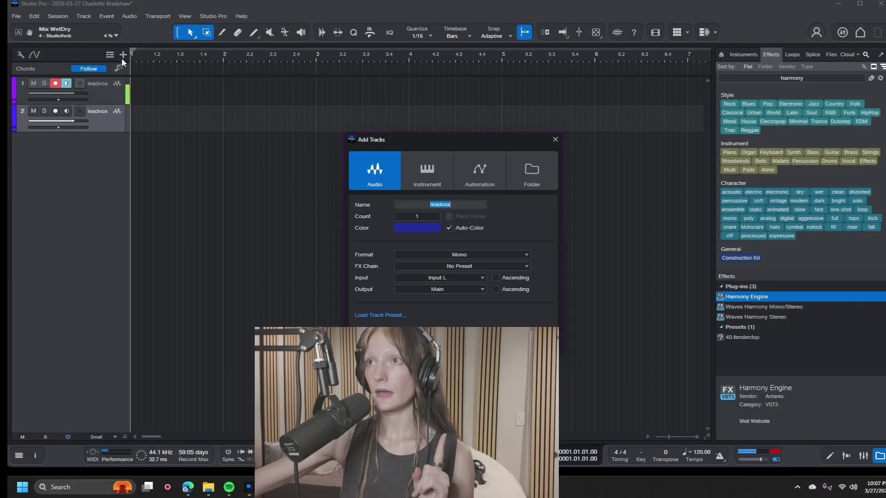
click(427, 169)
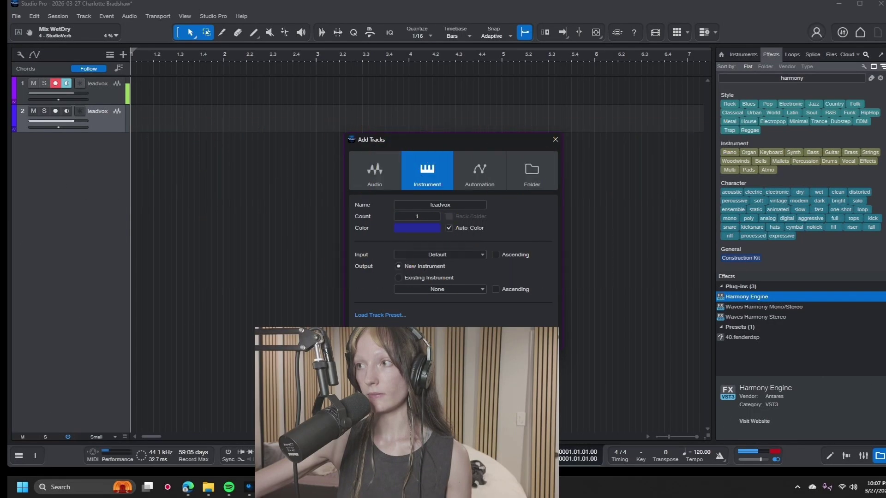
key(Return)
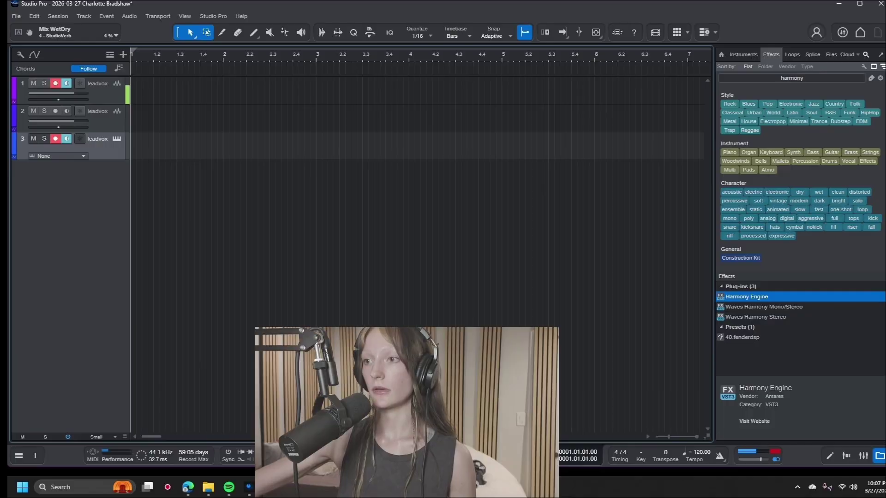
Import the Softer master instrumental vocoder WAV from the Downloads folder onto a new track 4
mouse_move(208, 487)
click(190, 446)
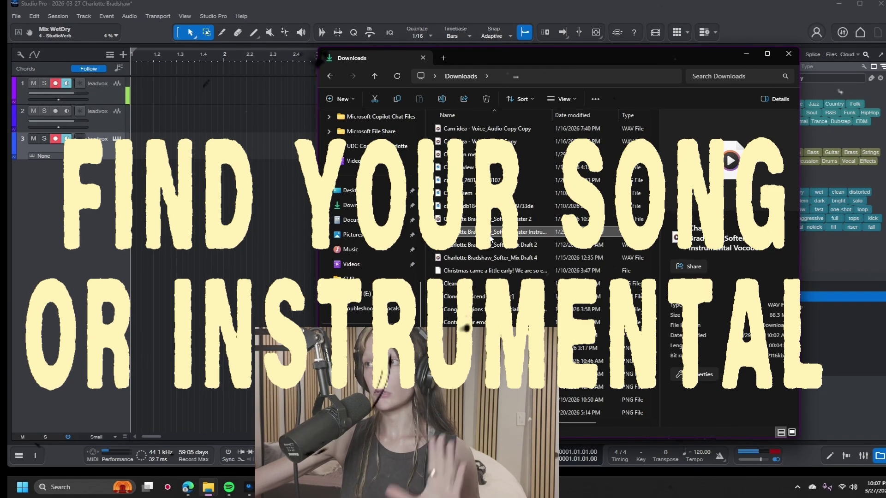
drag(507, 232, 141, 200)
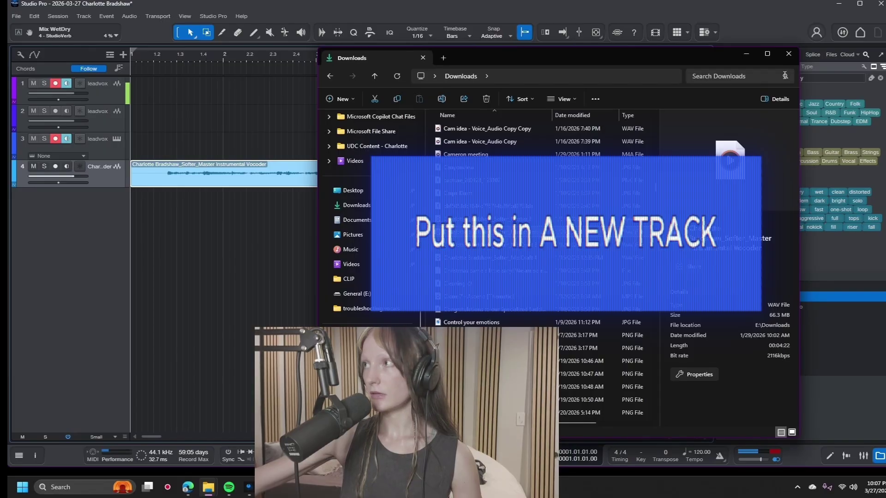
click(789, 54)
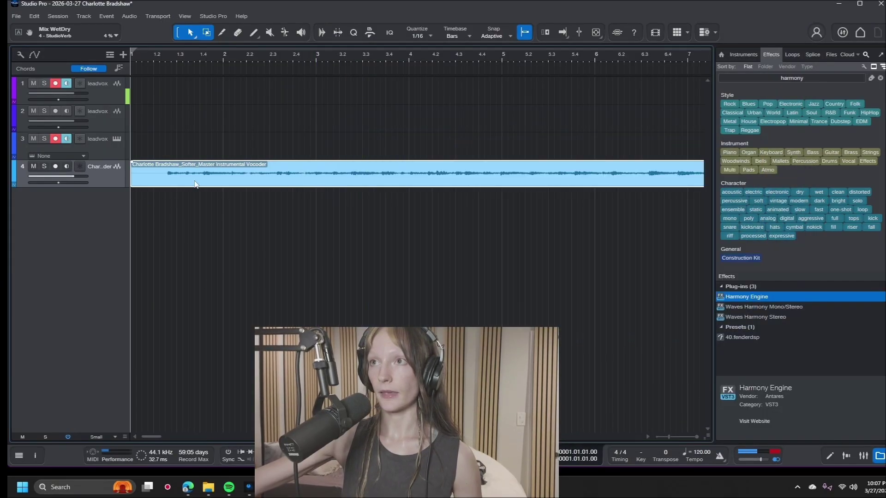
Hide the chord track and show it again above the tracks
click(110, 55)
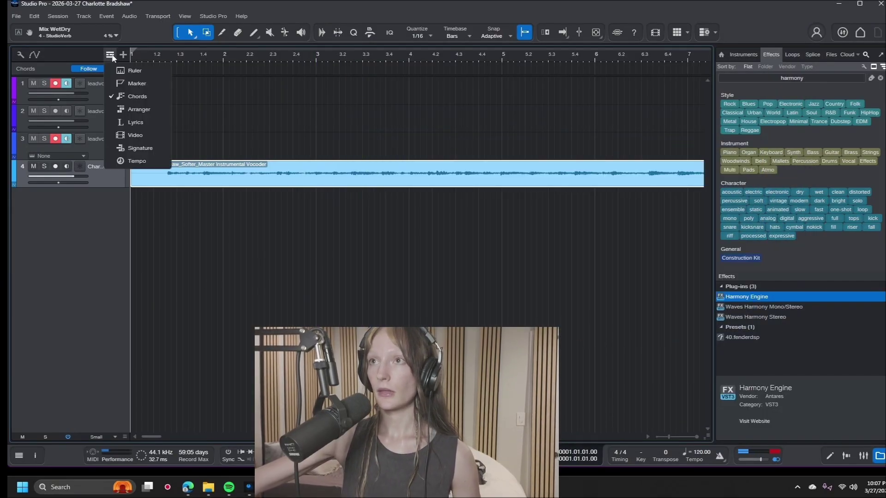
click(135, 97)
click(111, 55)
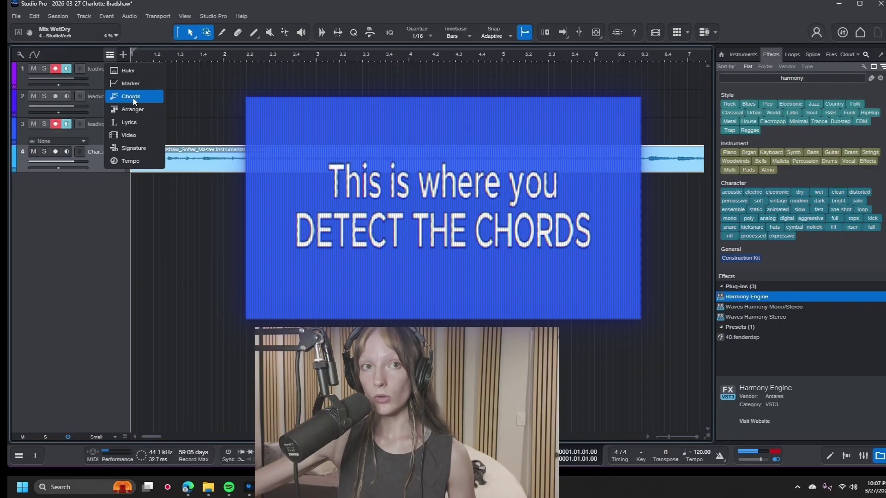
click(134, 98)
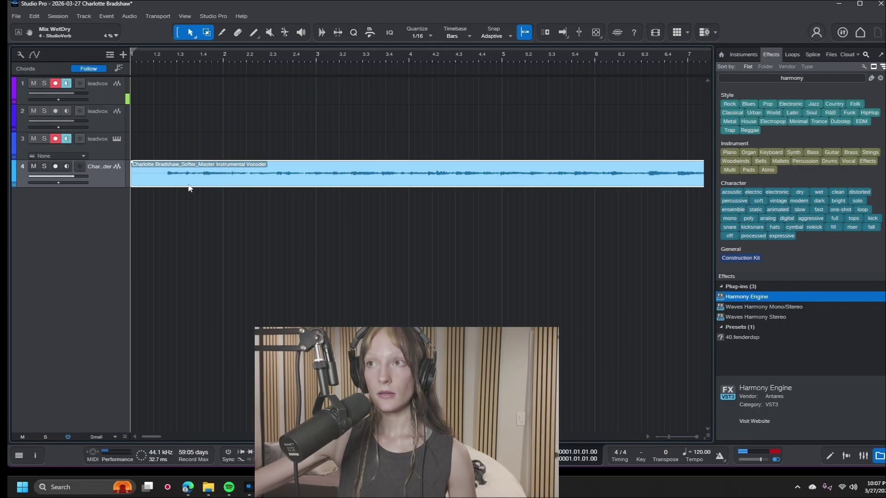
Extract the instrumental's chords to the chord track and copy them as note events onto instrument track 3
drag(202, 184, 199, 68)
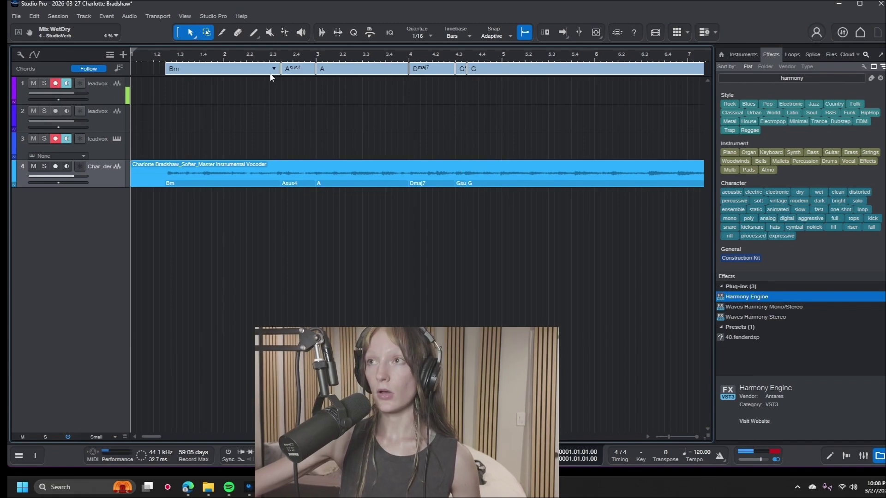
drag(245, 75, 232, 145)
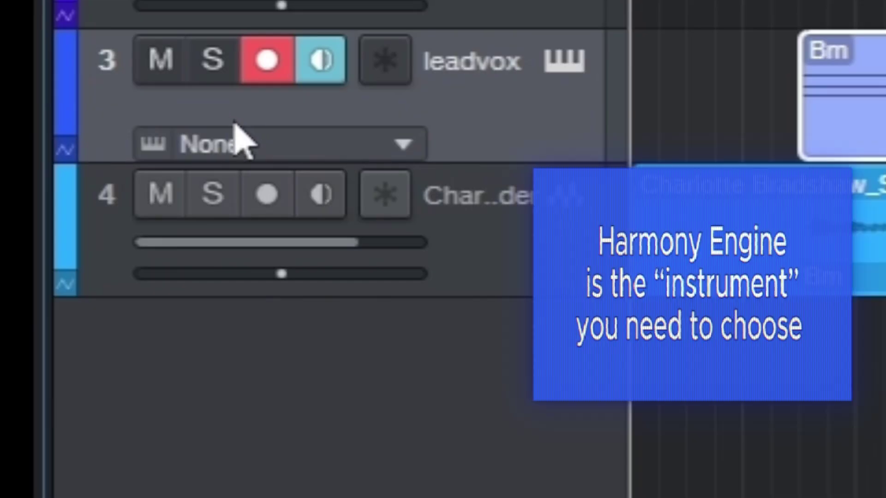
Route instrument track 3 to Harmony Engine and check the plug-in's settings on the second leadvox track
click(51, 156)
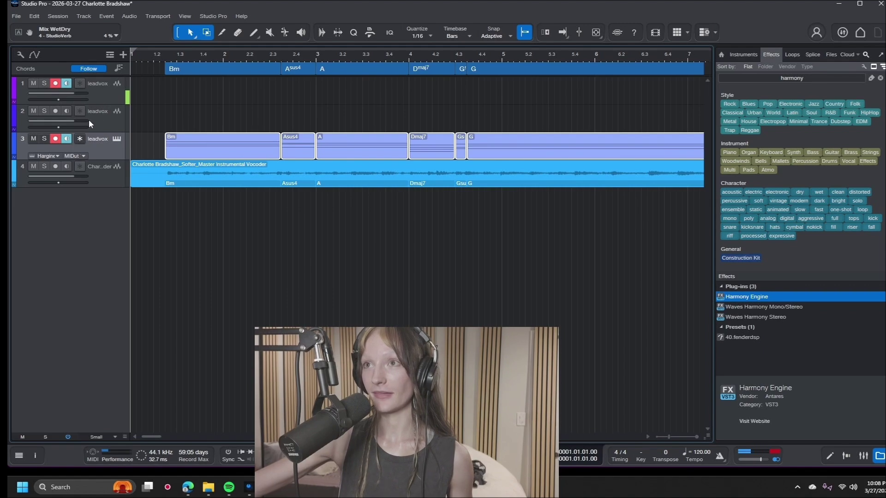
click(115, 112)
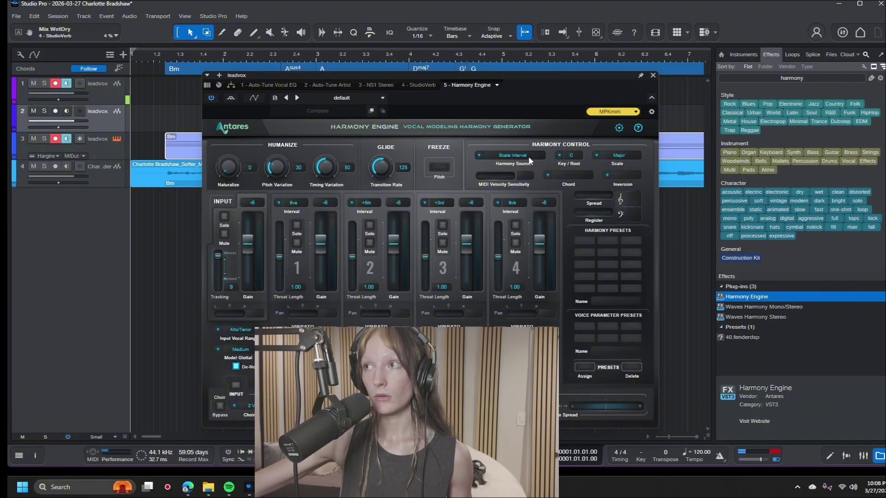
click(652, 75)
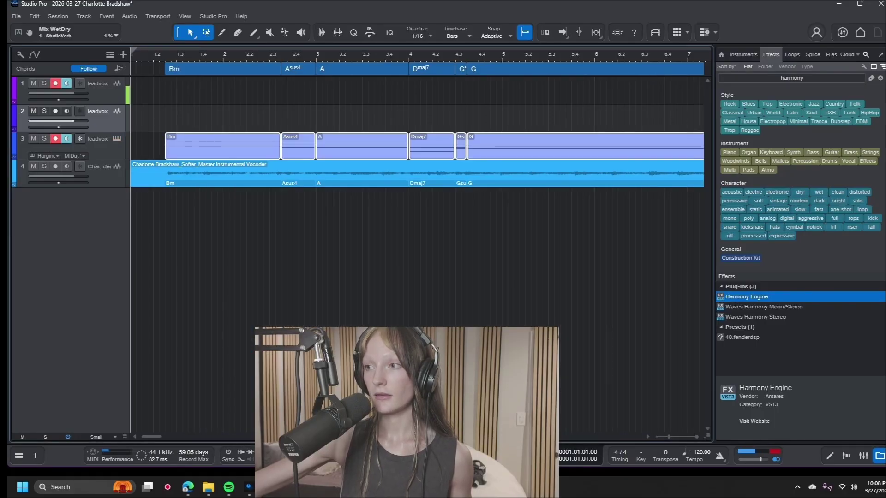
Play the song from the start with recording disarmed on track 1 and armed on track 2
key(space)
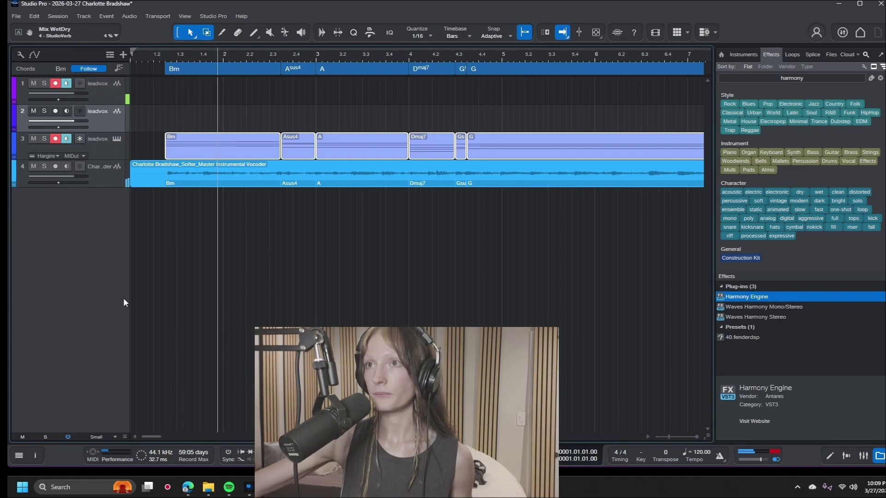
click(55, 83)
click(56, 111)
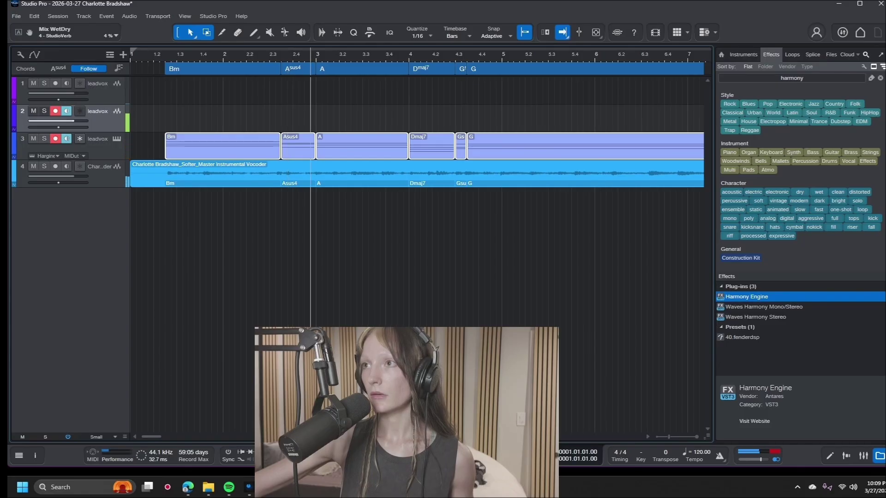
key(comma)
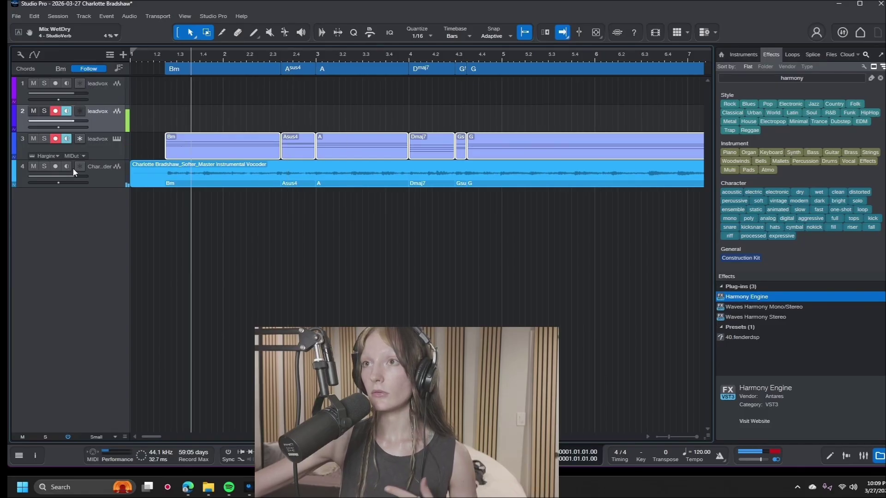
Set Harmony Engine's harmony source to MIDI Omni from instrument track 3 and return the playhead to the song start
click(40, 145)
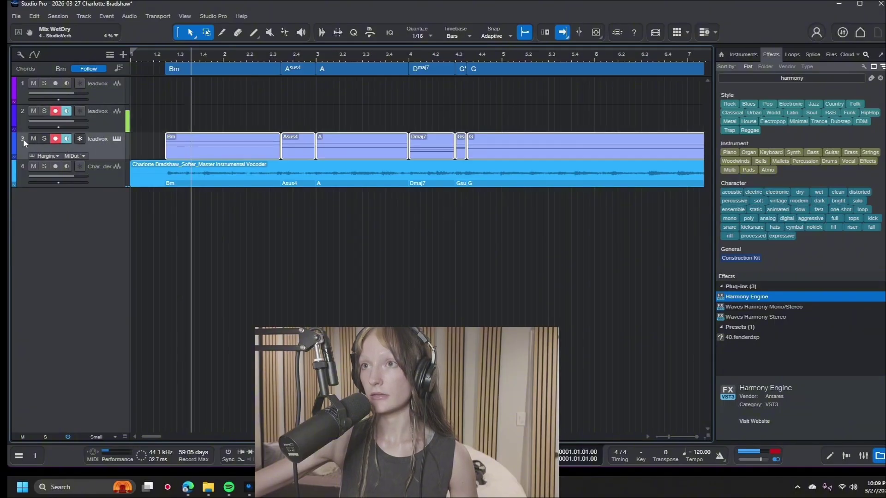
click(118, 138)
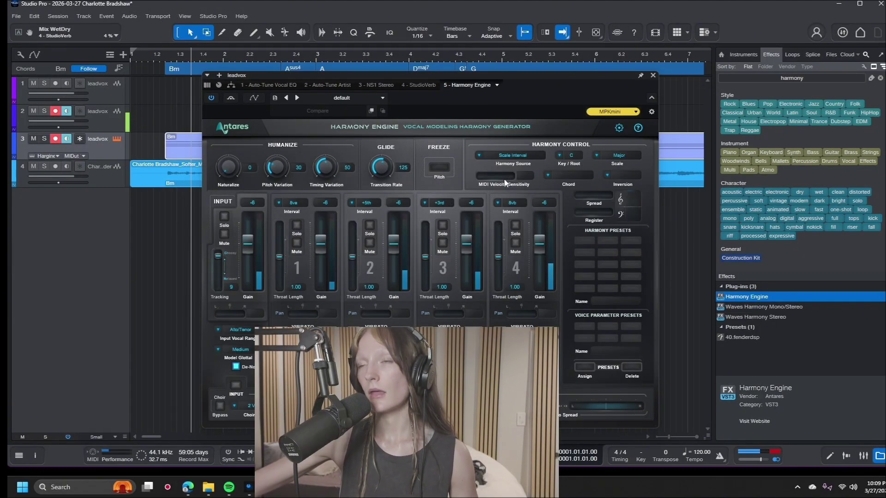
click(514, 157)
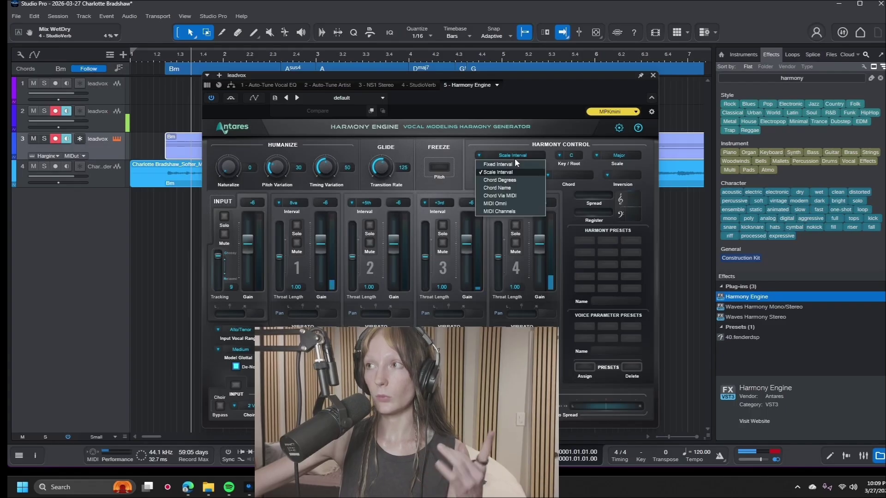
click(515, 158)
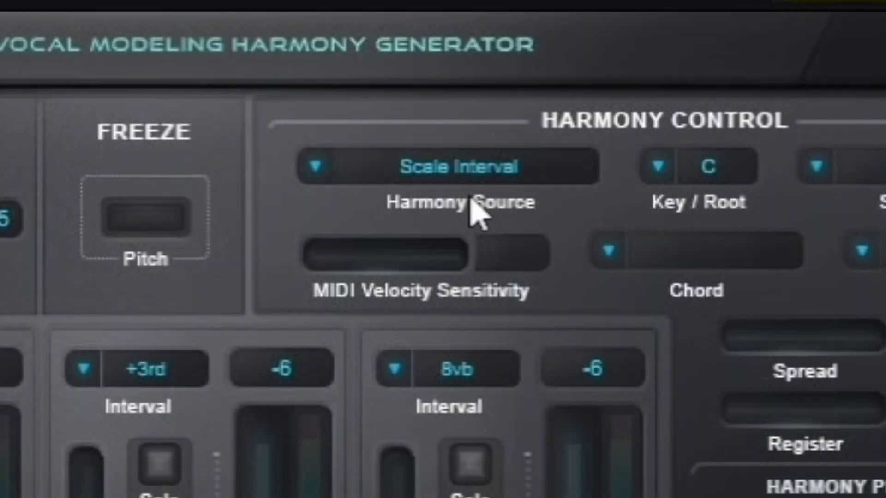
click(467, 181)
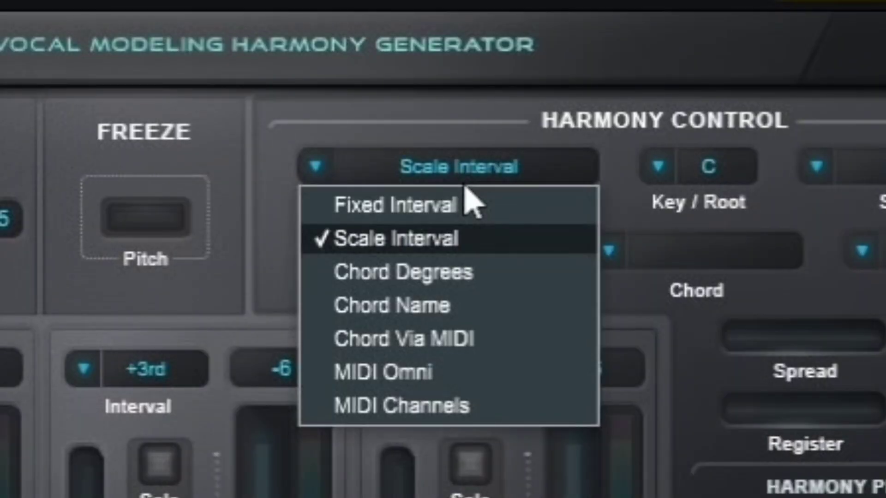
click(462, 376)
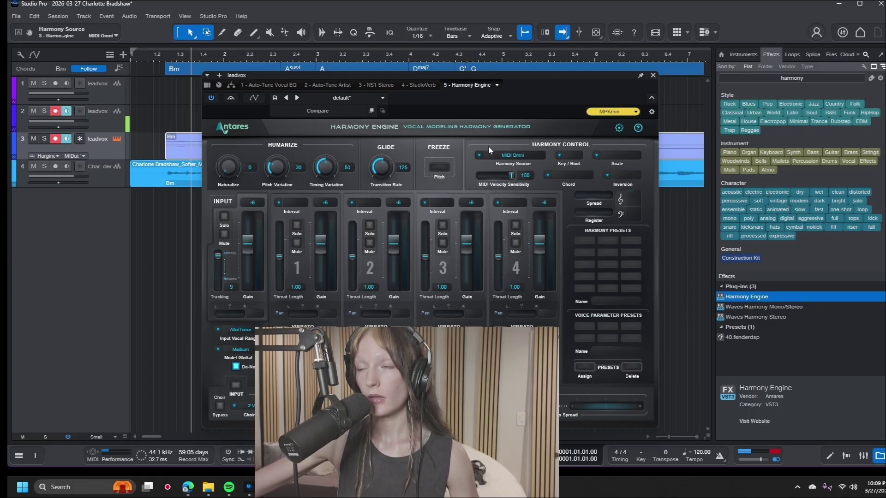
click(653, 75)
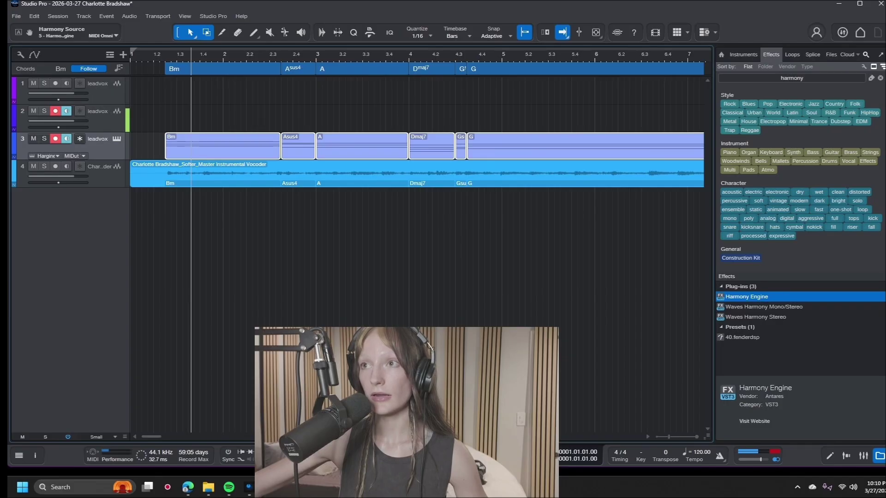
key(Home)
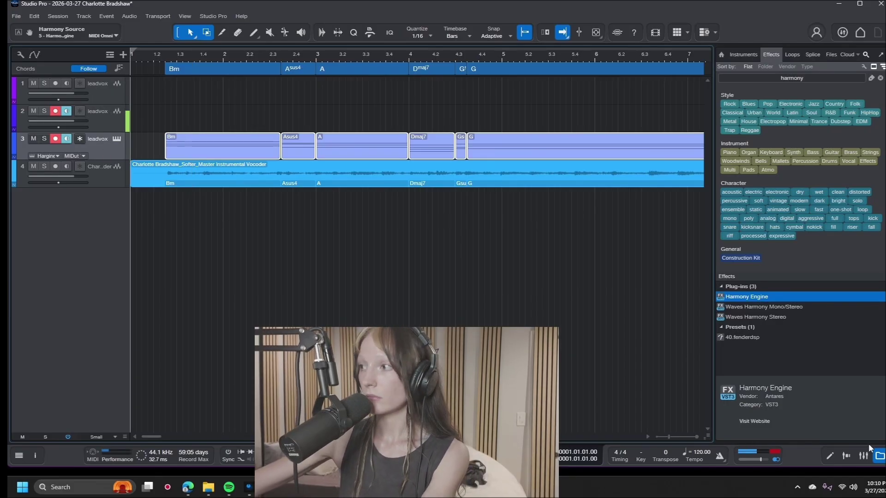
Try raising the B3 chord note by one semitone in track 3's note editor and lower it back
click(863, 456)
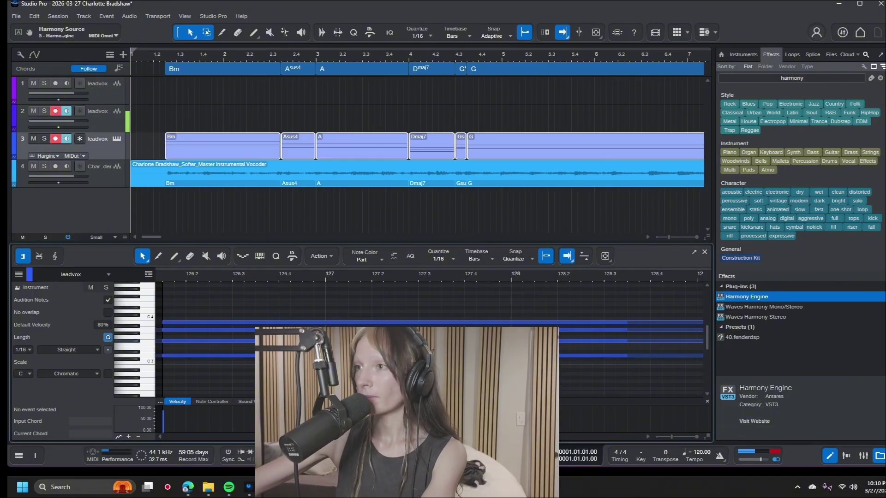
click(257, 322)
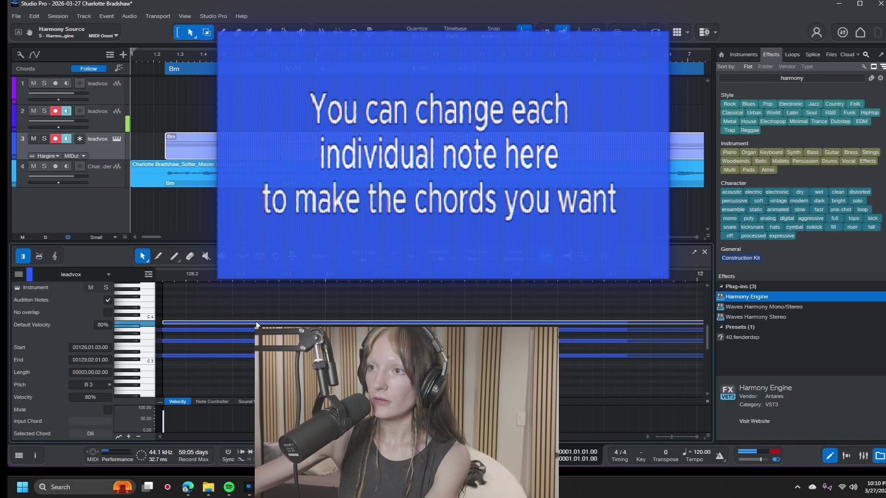
key(Up)
key(Down)
key(Up)
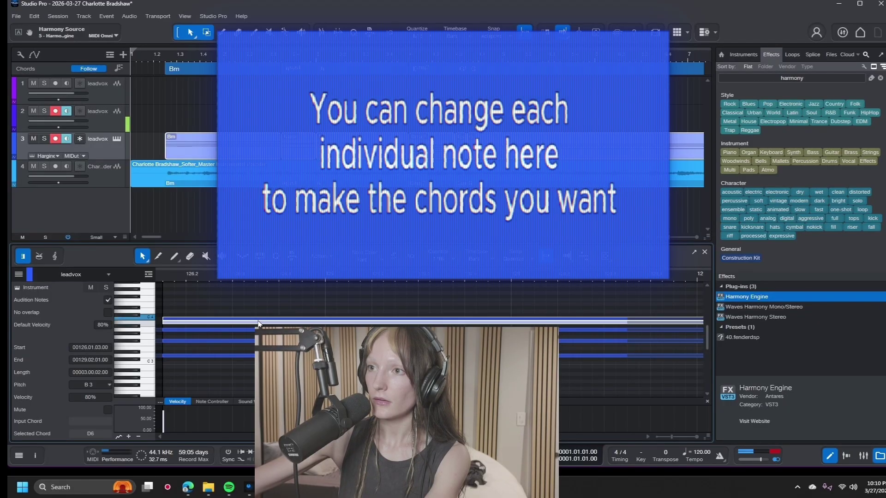
key(Down)
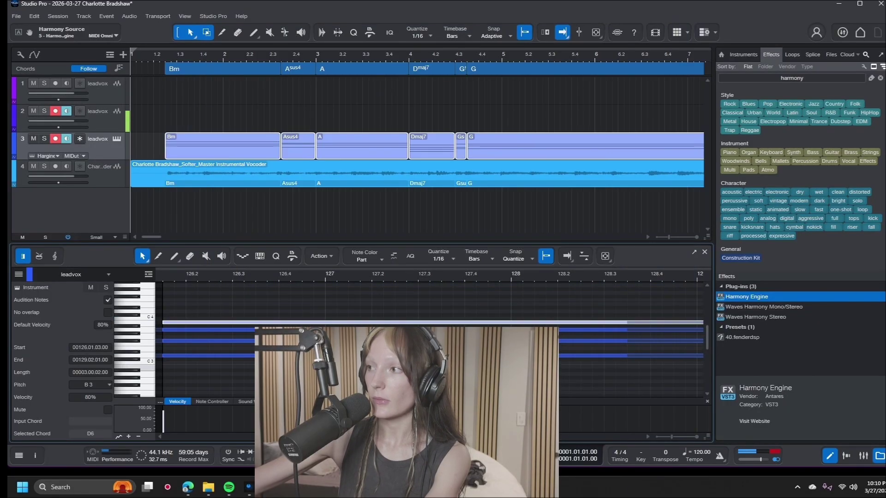
key(F2)
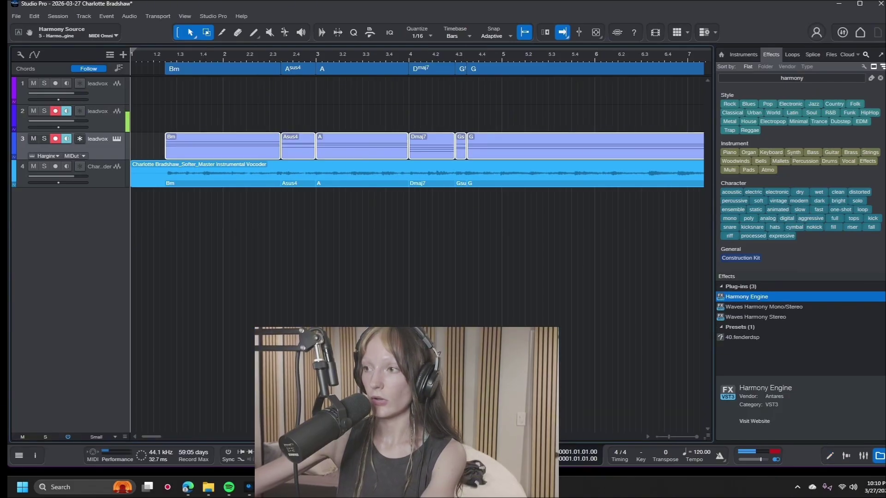
Play the song from the start to hear the MIDI-driven harmonies
key(space)
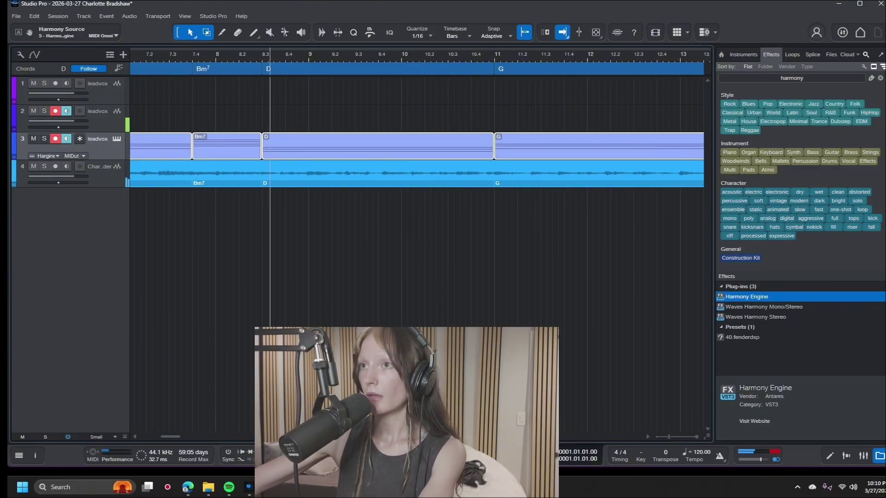
drag(177, 439, 159, 438)
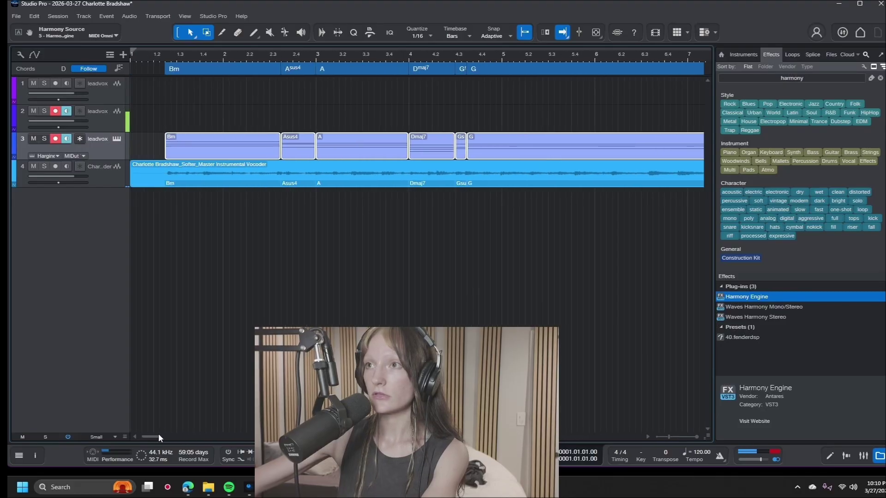
Transpose the selected chord events on instrument track 3 by -12
right_click(246, 154)
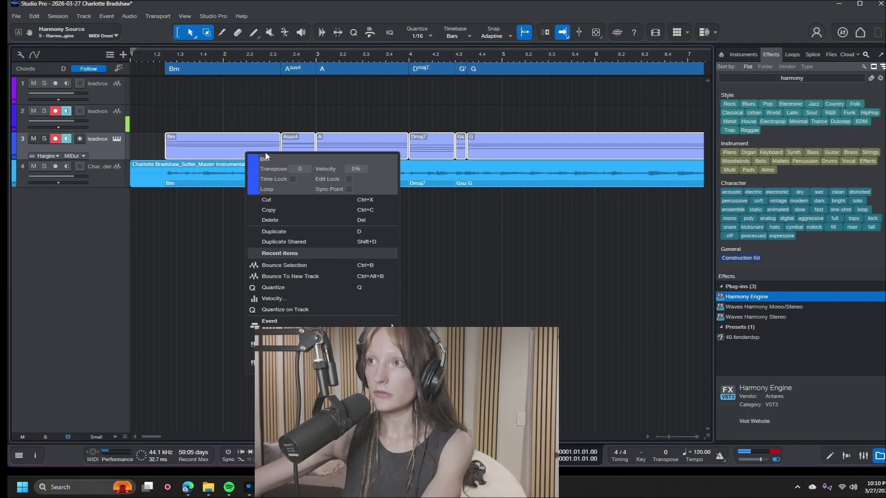
text(-12)
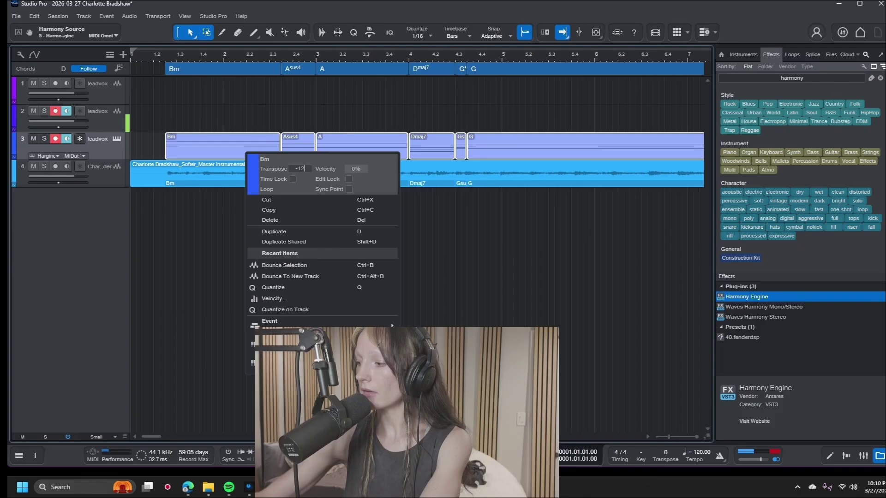
key(Return)
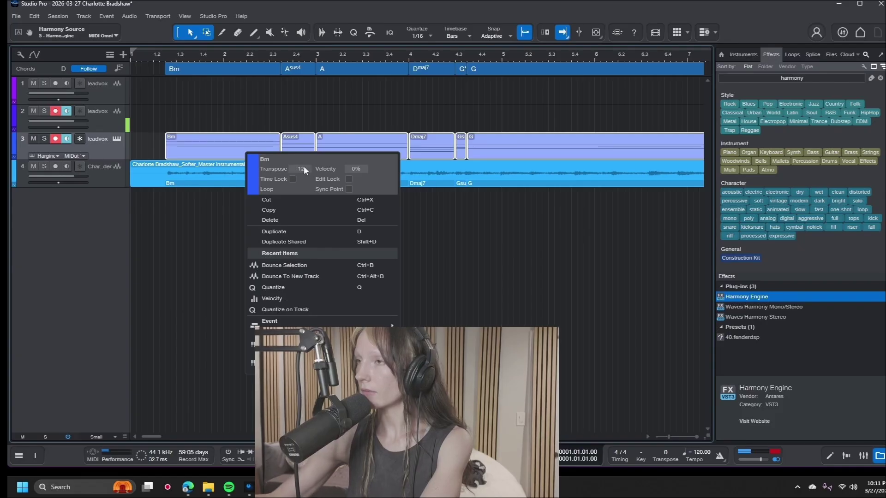
Play the song from just before the first Bm chord to hear the transposed harmonies
click(160, 57)
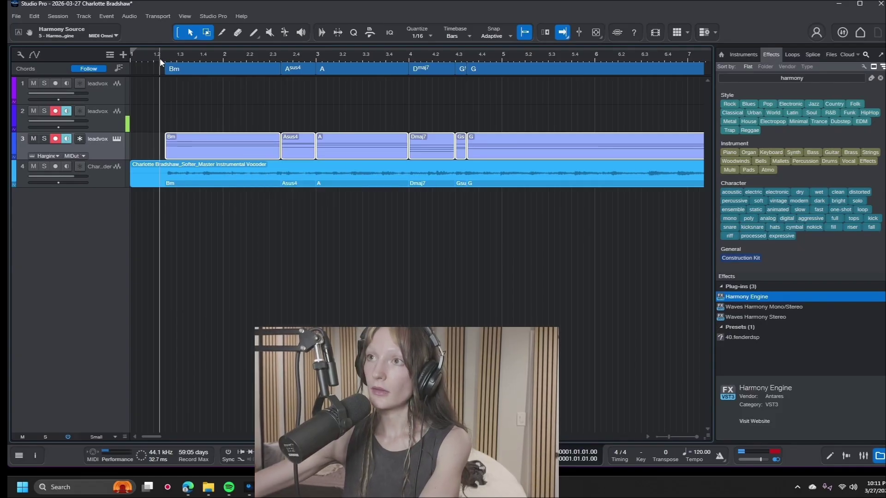
key(space)
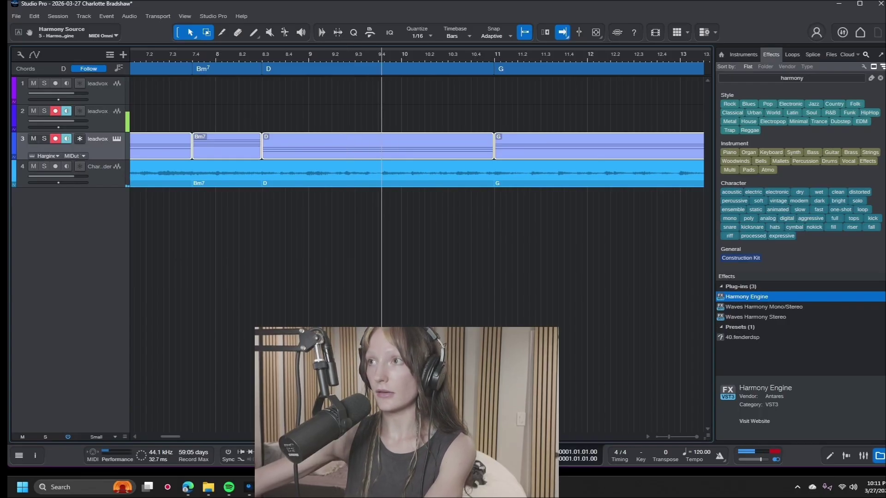
drag(170, 437, 102, 385)
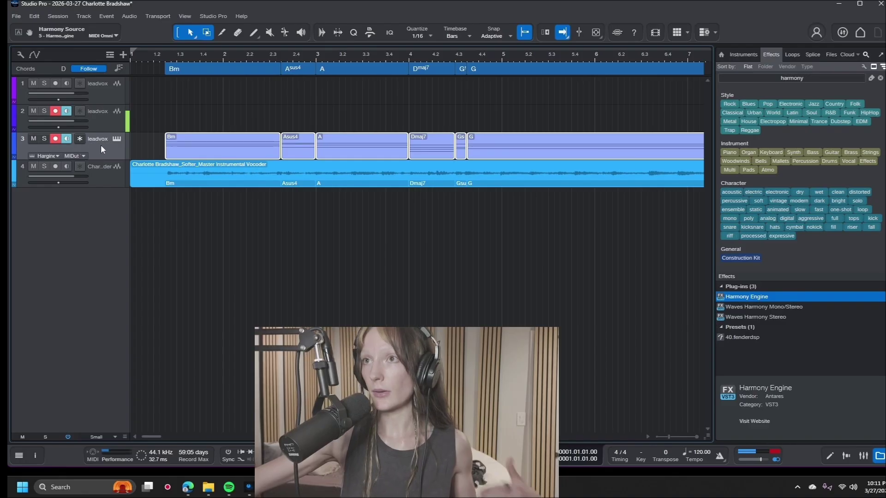
Set Harmony Engine's input gain to -4 and the gain of voices 1 to 4 to 0
click(116, 139)
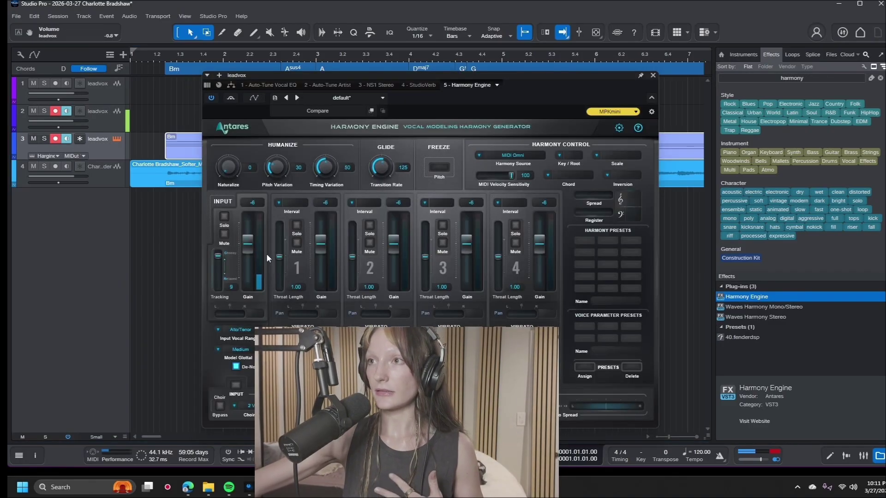
mouse_move(250, 244)
mouse_down()
mouse_move(251, 232)
mouse_move(251, 242)
mouse_up()
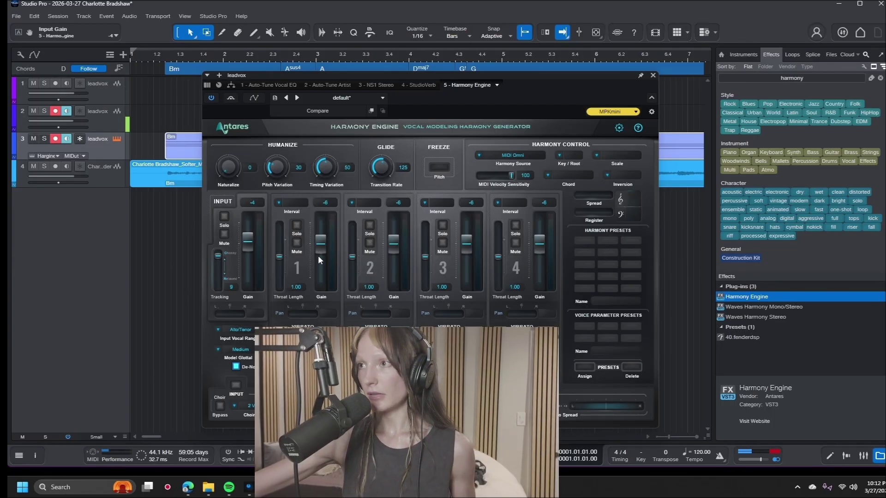
drag(320, 248, 322, 241)
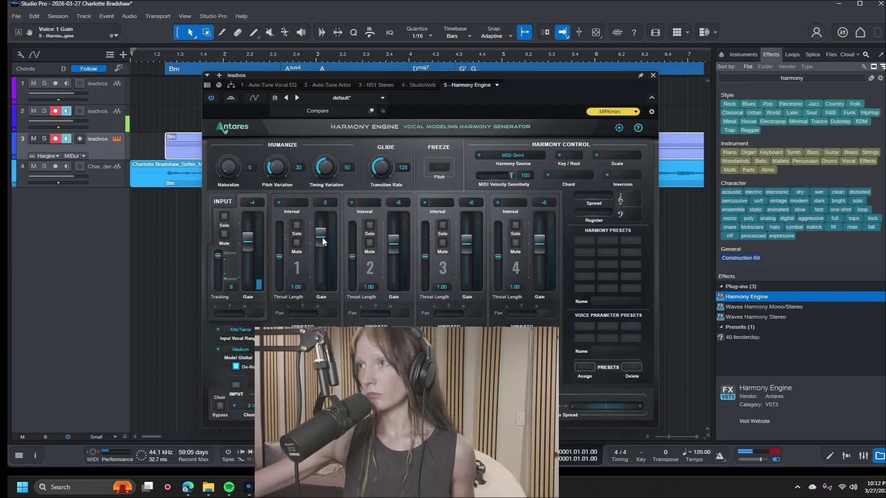
drag(395, 244, 394, 241)
drag(466, 248, 467, 241)
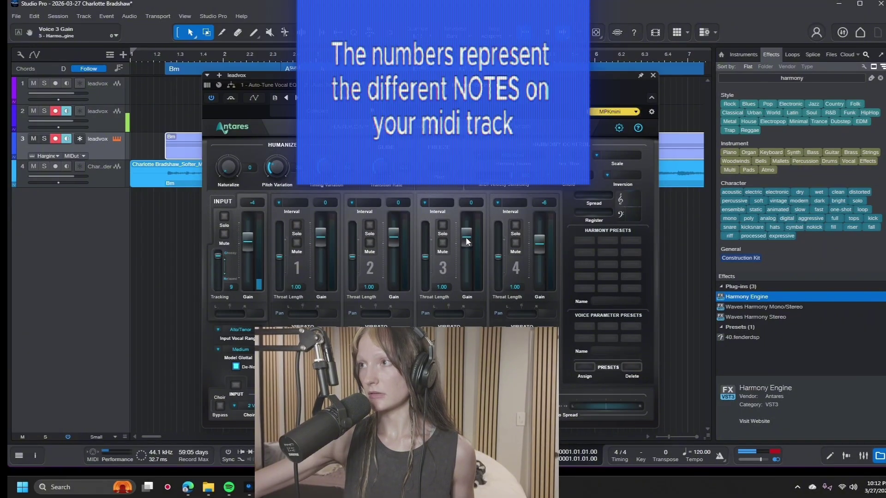
drag(539, 244, 536, 240)
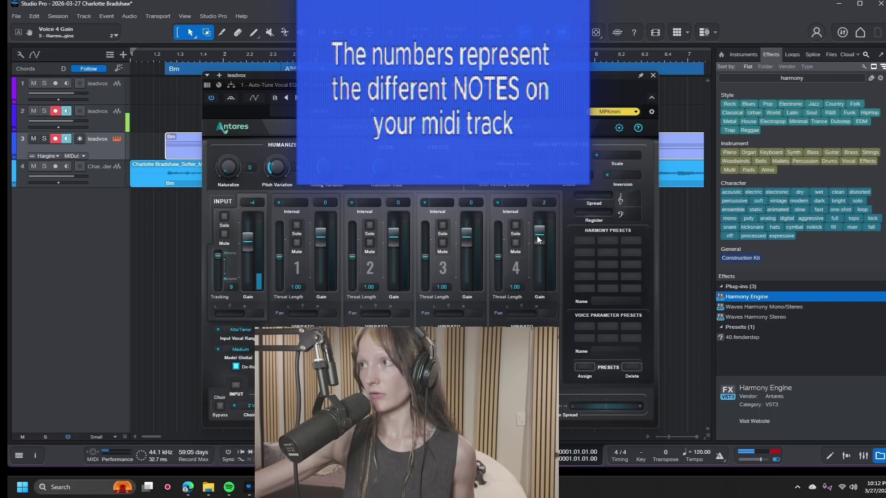
drag(538, 241, 538, 242)
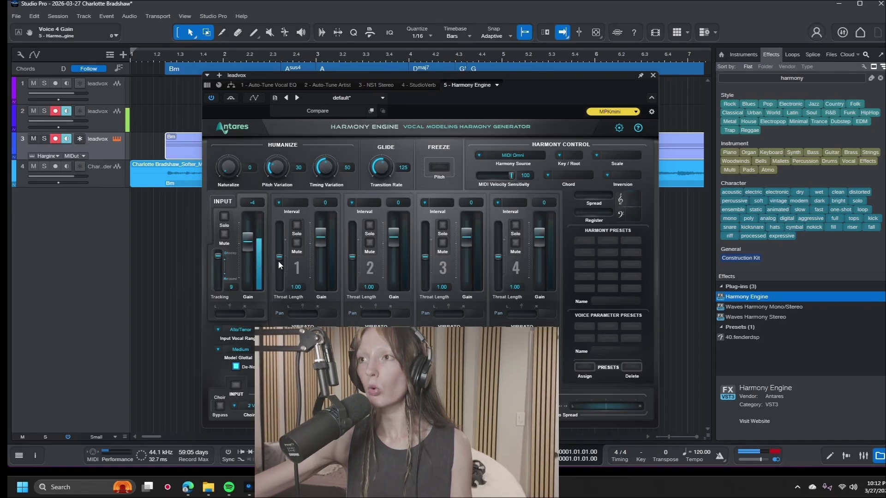
Lower the throat length of Harmony Engine voices 1 to 4 to 0.75 while the song plays
drag(278, 262, 279, 262)
key(space)
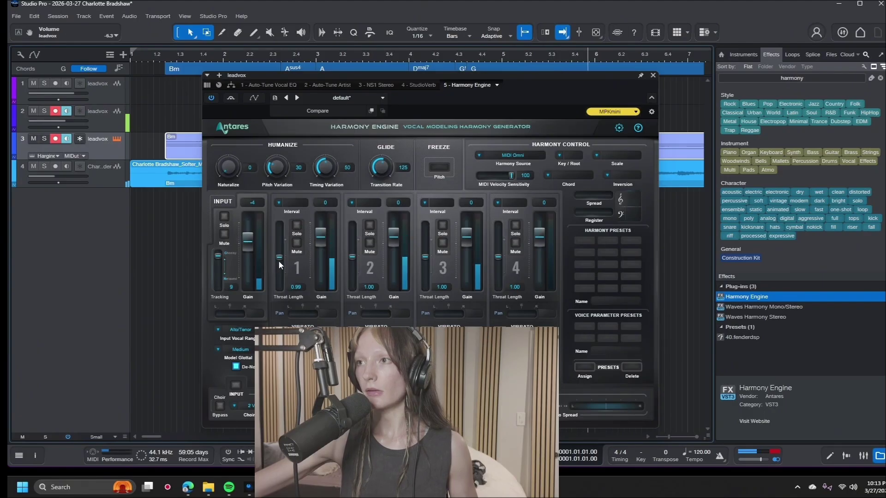
scroll(279, 261, down, 2)
scroll(283, 282, down, 3)
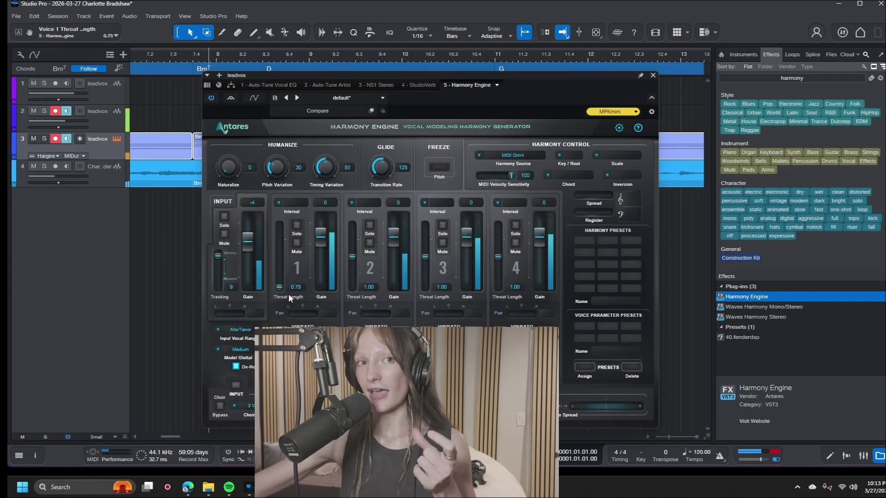
drag(353, 259, 354, 282)
drag(422, 258, 422, 287)
drag(499, 275, 500, 299)
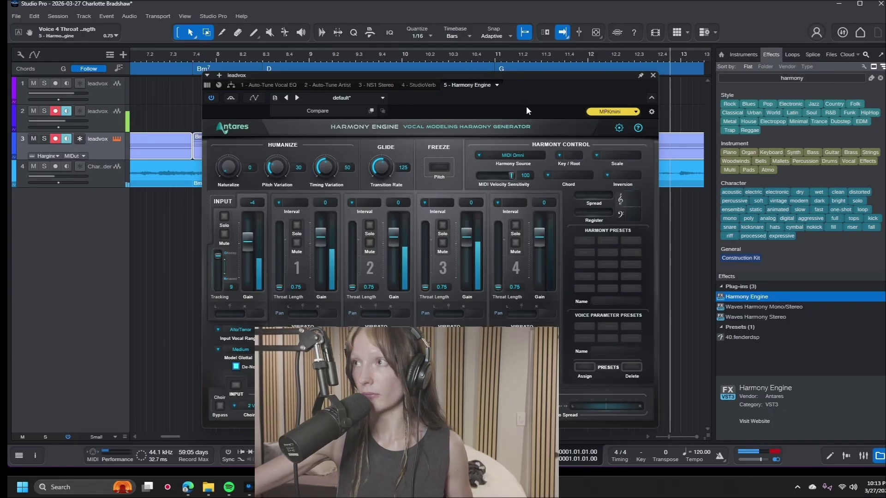
Move the Harmony Engine window higher on the screen and raise the input gain to 7
drag(526, 75, 508, 6)
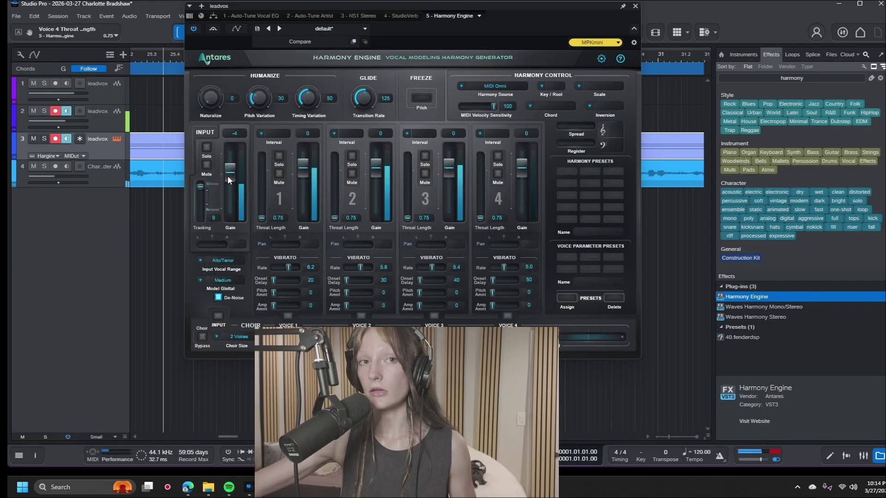
drag(231, 177, 233, 160)
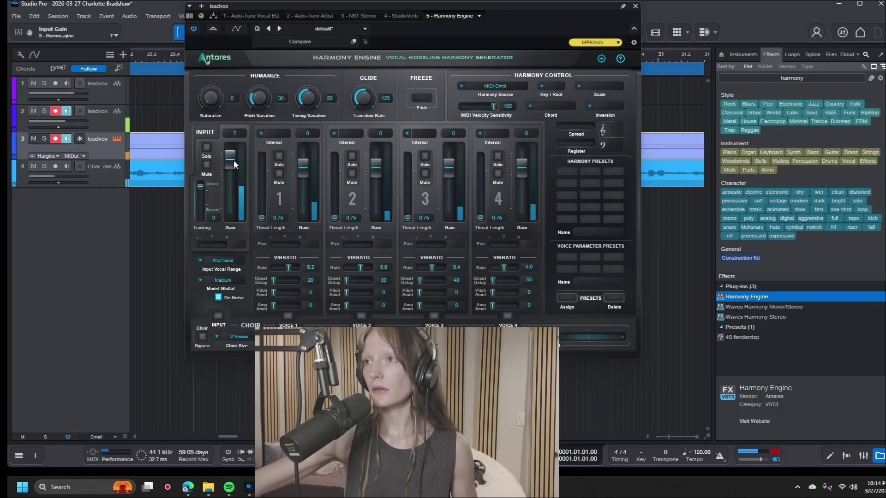
Solo Harmony Engine's input and voice 1 in turn to hear each alone, switching each solo off again
click(207, 147)
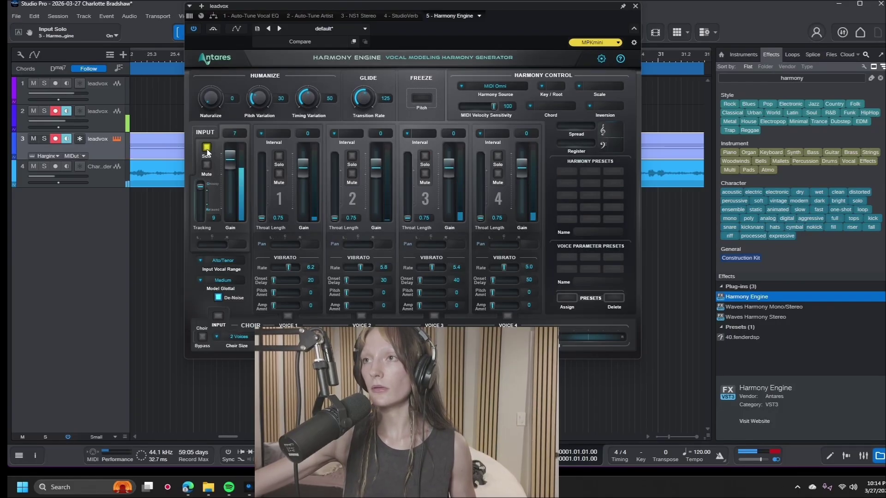
click(207, 148)
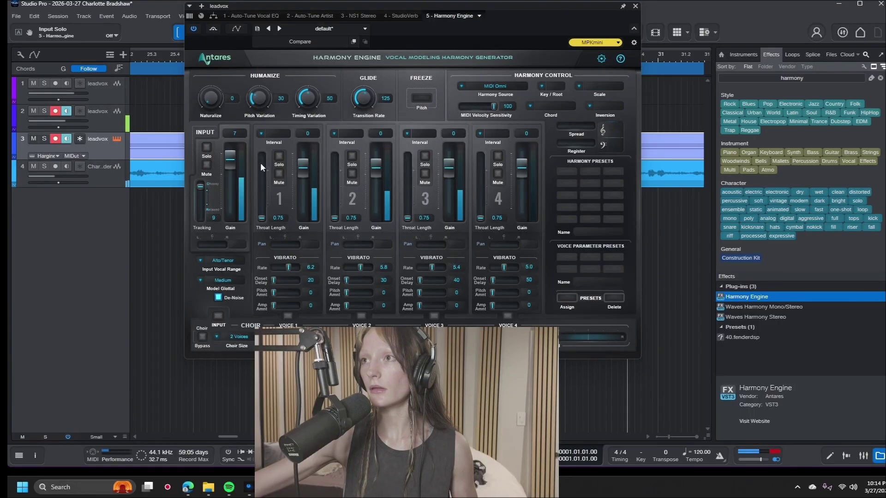
click(280, 158)
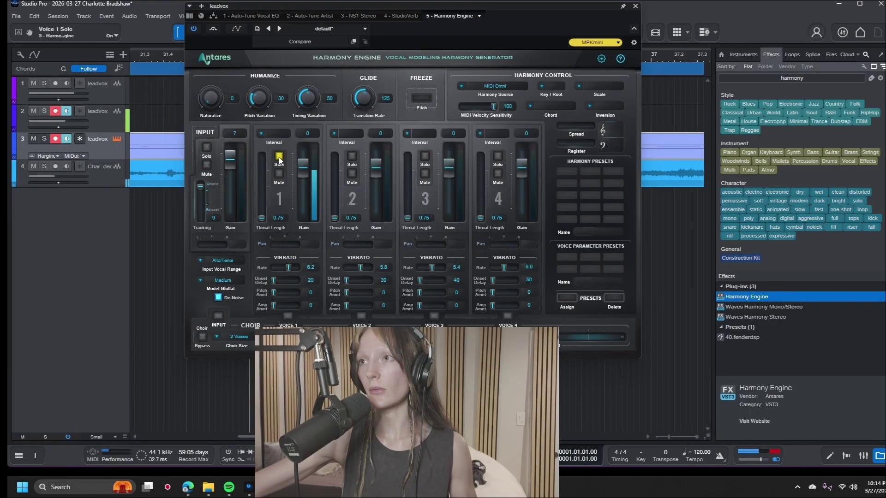
click(279, 156)
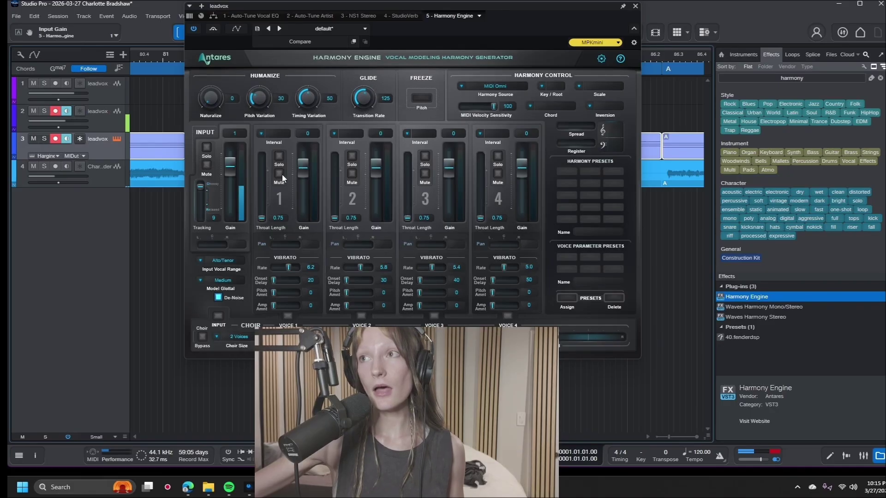
Raise the throat length of Harmony Engine voices 1 to 4 to 1.50 and toggle playback
click(262, 218)
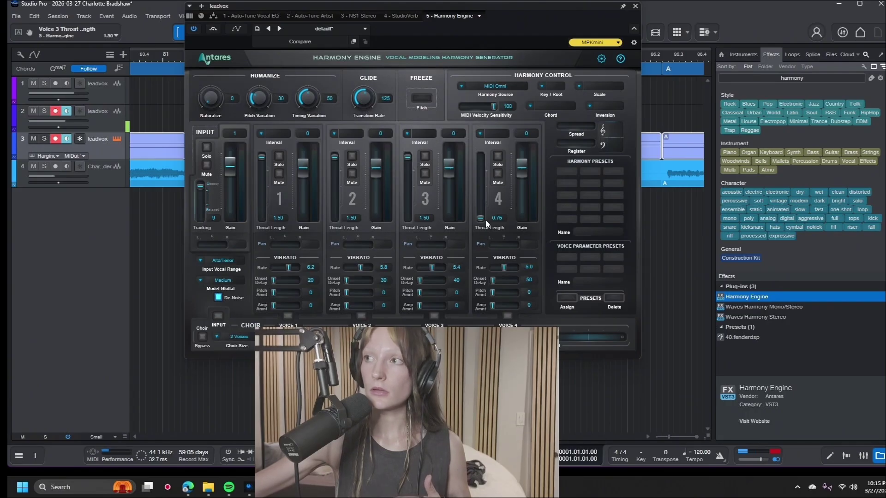
drag(485, 220, 483, 139)
key(space)
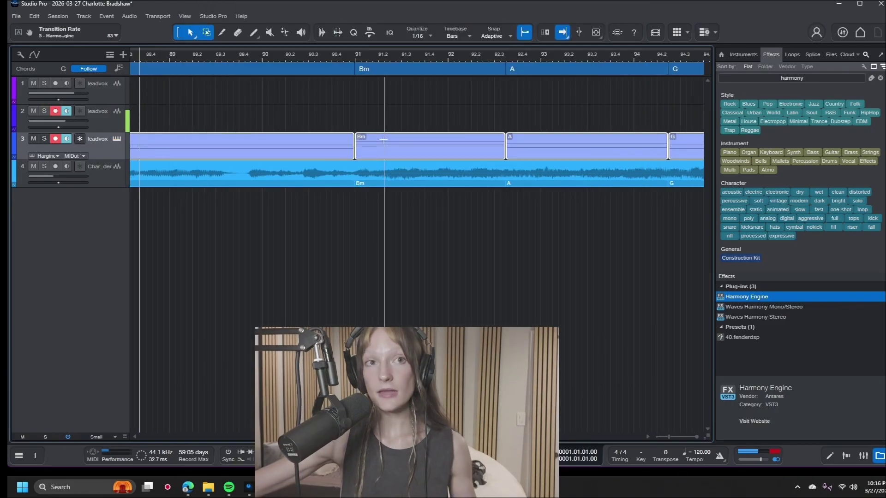
Transpose the selected chord events on the MIDI track to -24 and place the playback position ahead of the Bm chord
right_click(309, 157)
click(369, 176)
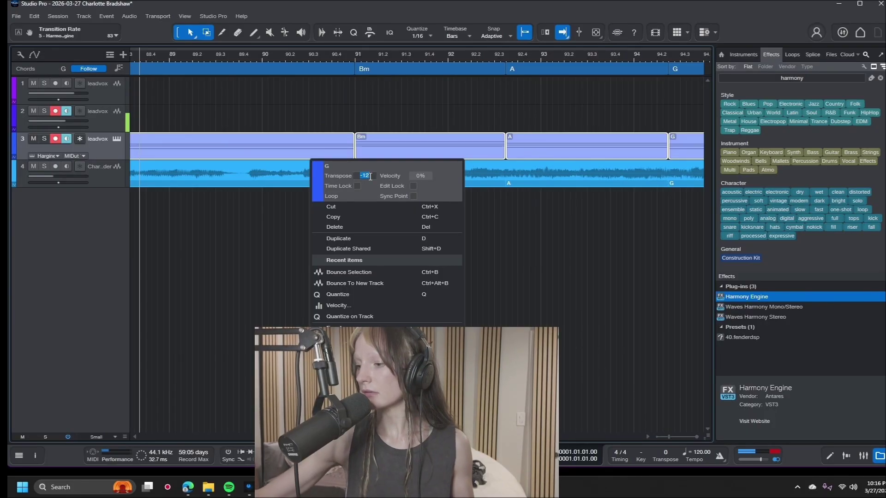
text(-)
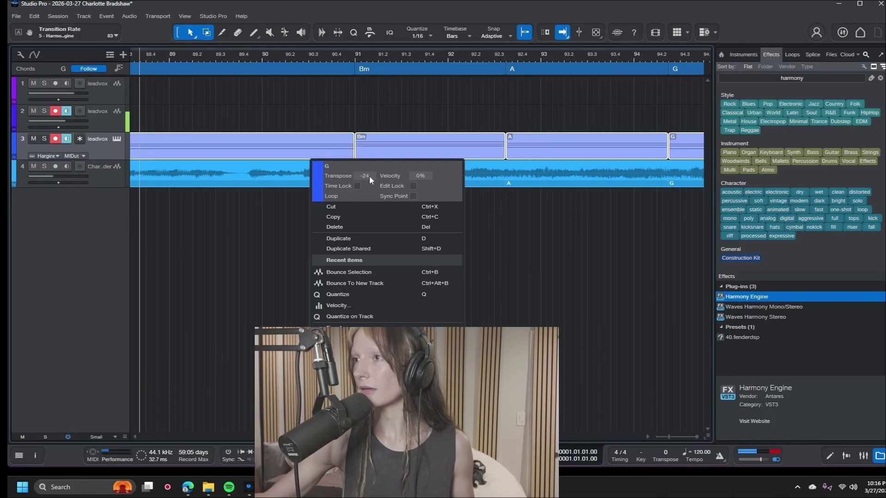
click(310, 55)
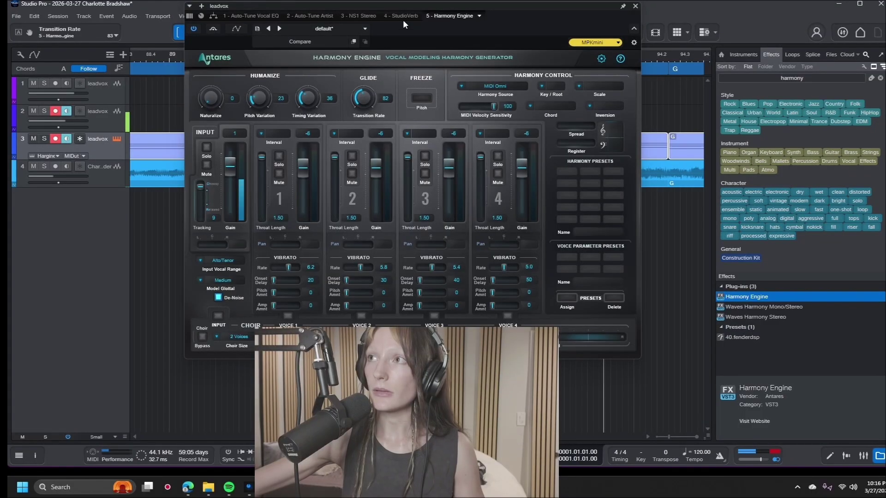
Set StudioVerb's wet/dry mix to 0% and close its window
click(403, 17)
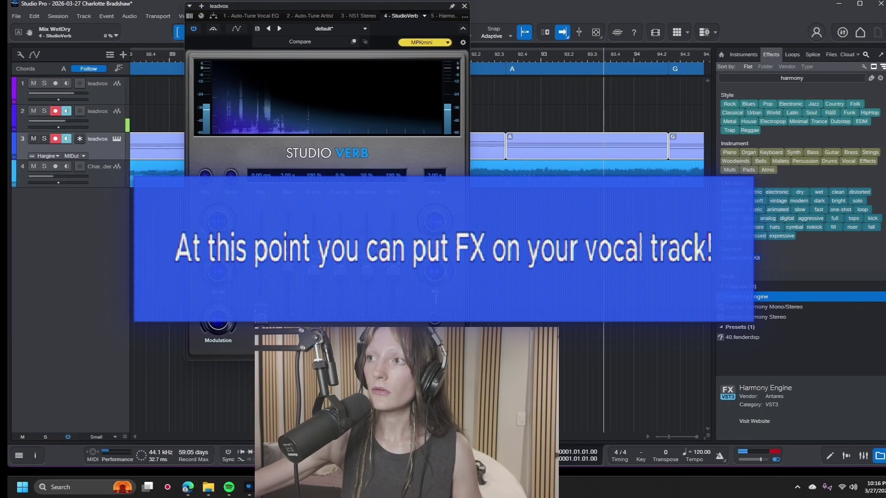
click(465, 7)
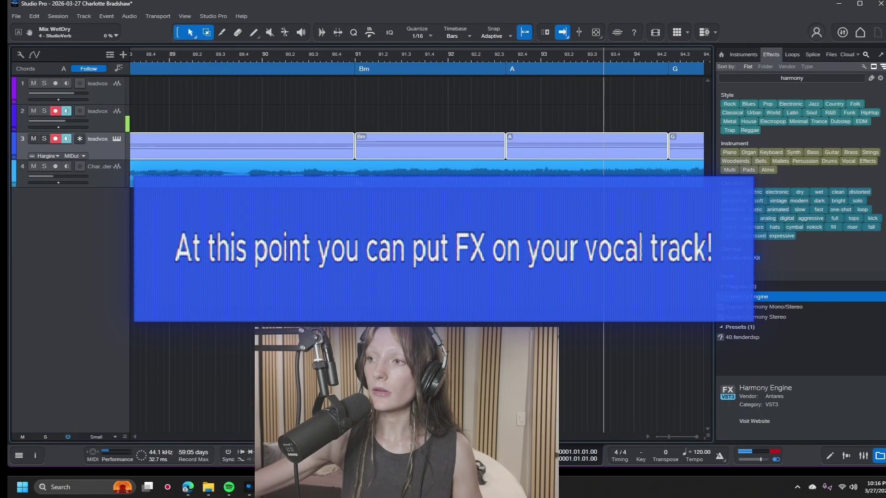
Play the song from an earlier point in the G chord and reopen Harmony Engine
key(KP_Subtract)
key(space)
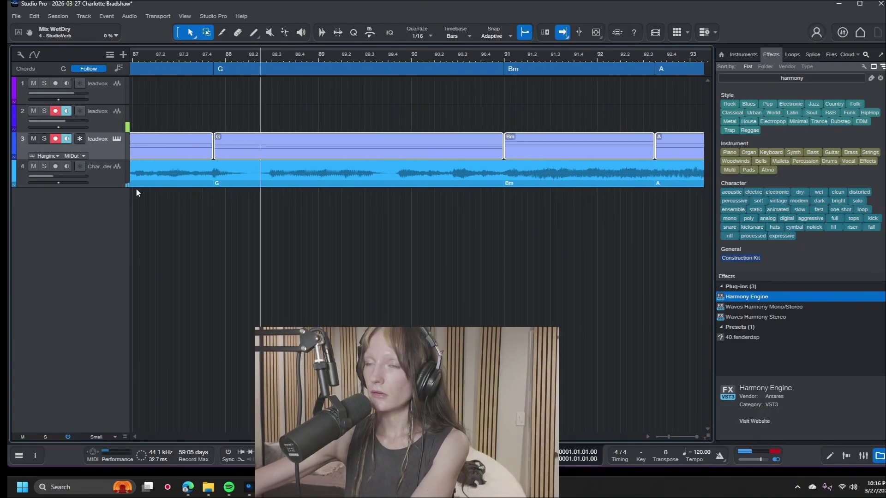
click(116, 139)
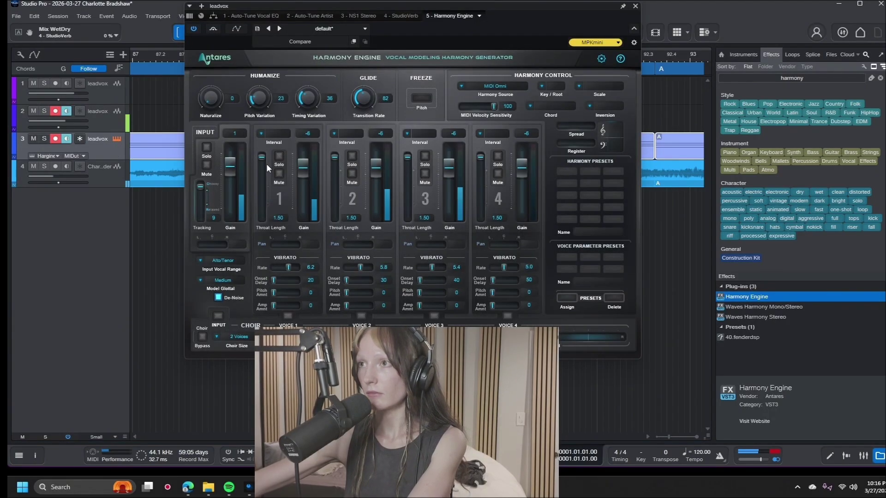
Lower the throat length of Harmony Engine voices 1 to 4 to 0.75 during playback to compare the sound
drag(267, 163, 264, 222)
drag(334, 161, 335, 219)
drag(408, 160, 408, 217)
drag(481, 157, 481, 219)
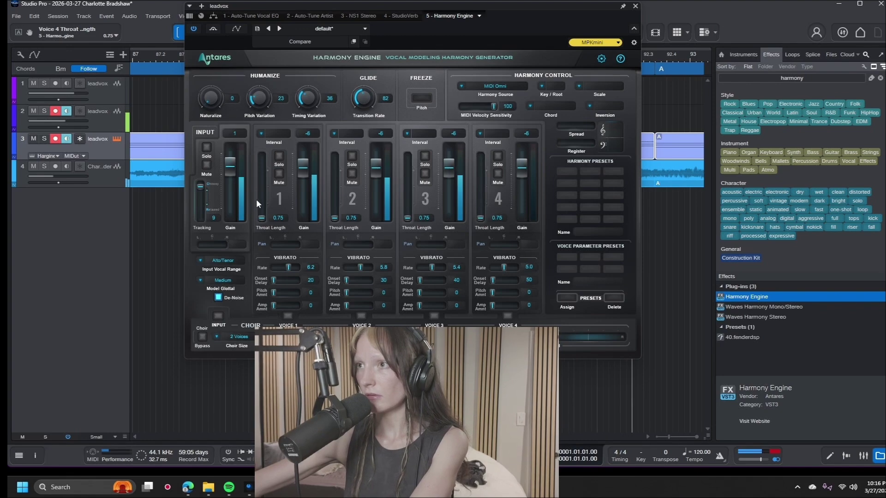
Bring the throat length of all four Harmony Engine voices back up to 1.50 during playback
drag(262, 217, 262, 157)
drag(335, 217, 334, 157)
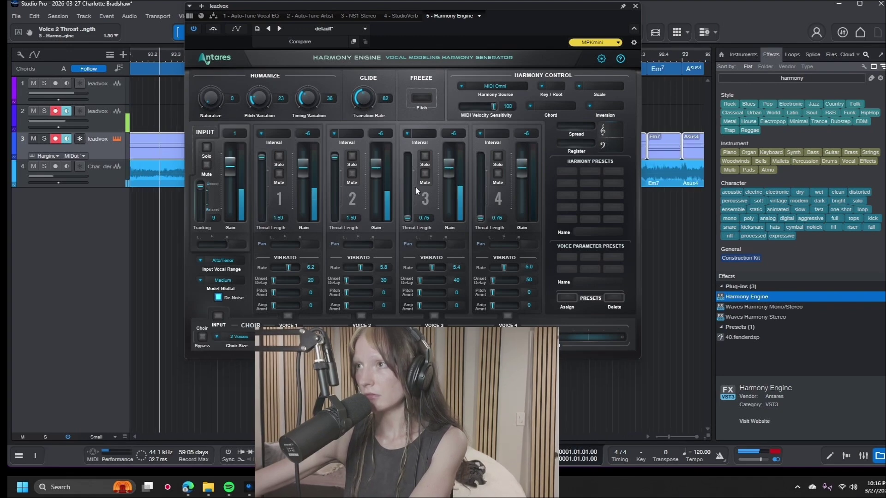
drag(407, 218, 407, 157)
drag(480, 218, 481, 157)
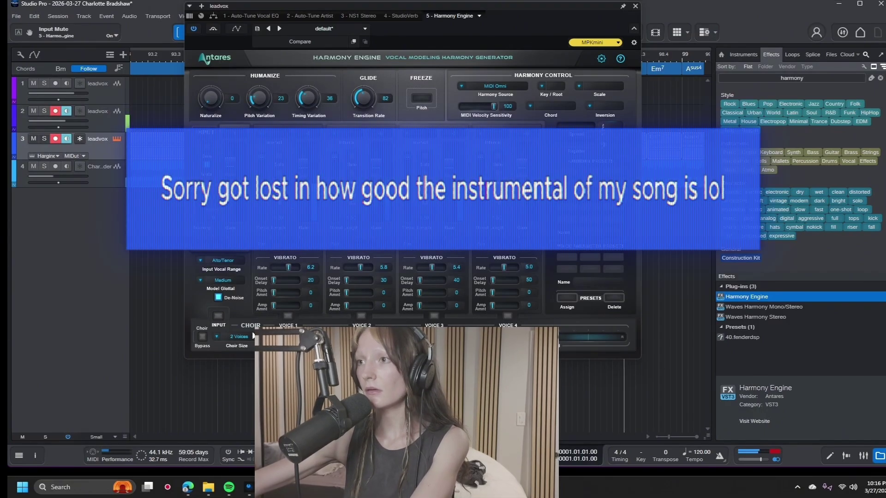
Set Harmony Engine's choir size to 8 Voices and the instrumental track's volume to -9.6
click(236, 336)
click(236, 362)
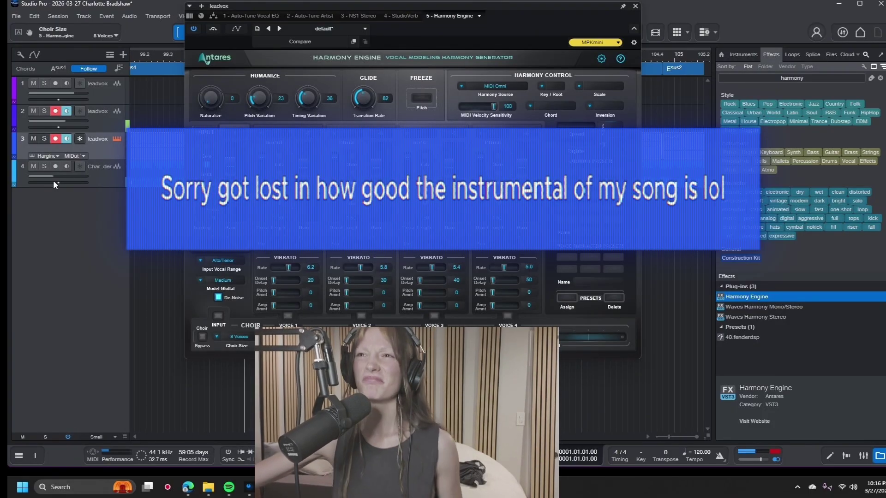
mouse_move(74, 178)
drag(73, 178, 80, 177)
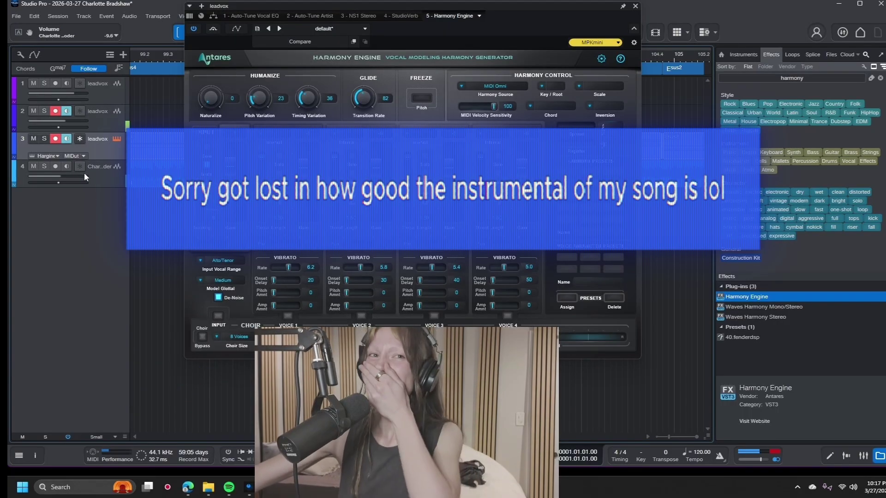
mouse_move(72, 178)
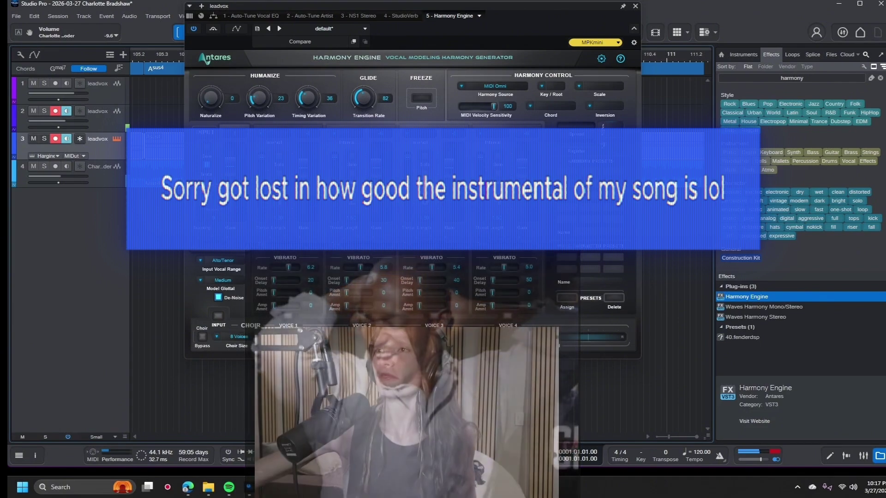
Record-arm the first leadvox track, try voice 1's throat length slider, and close Harmony Engine
click(55, 83)
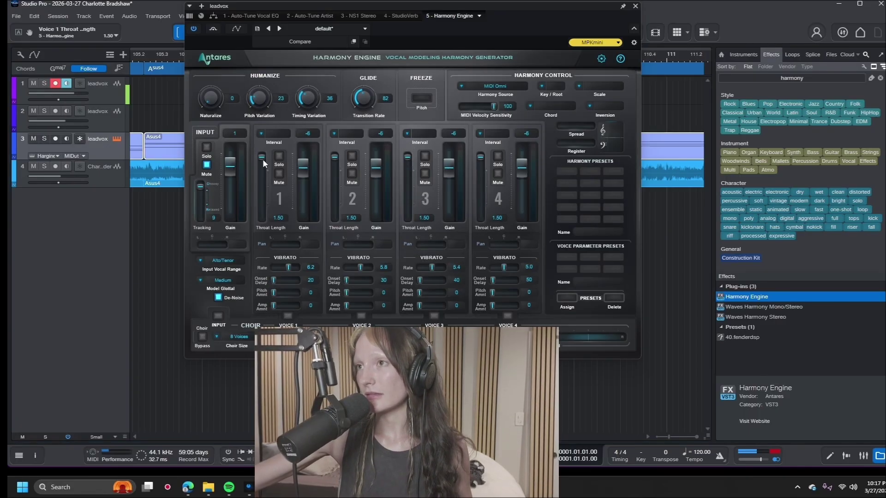
drag(262, 158, 261, 228)
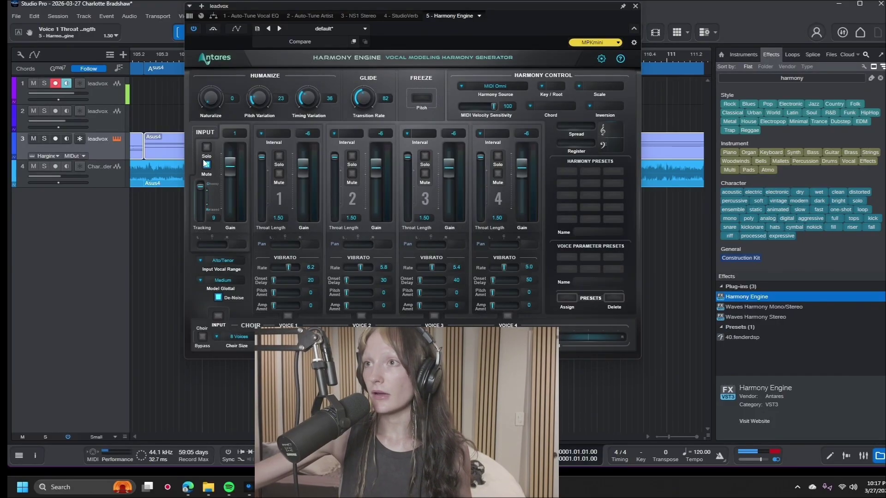
click(635, 6)
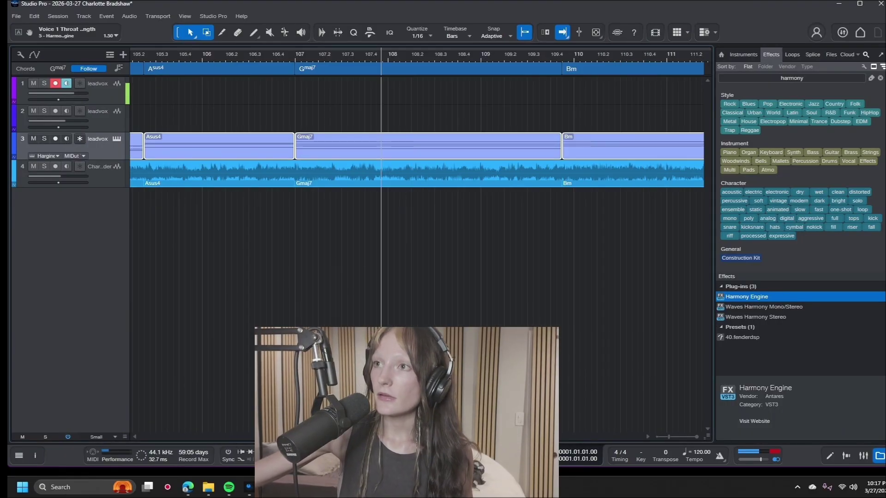
Return to the start of the song and examine the opening chord notes in the note editor, closing it again
key(Home)
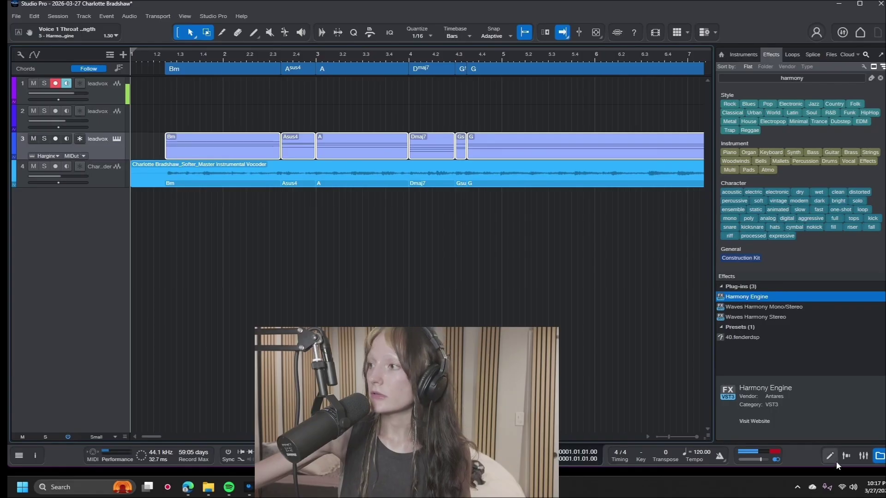
key(F2)
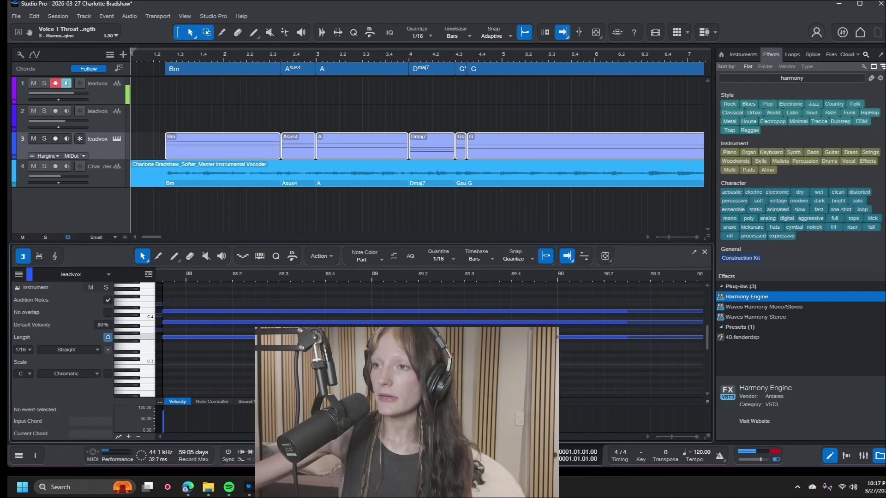
click(280, 156)
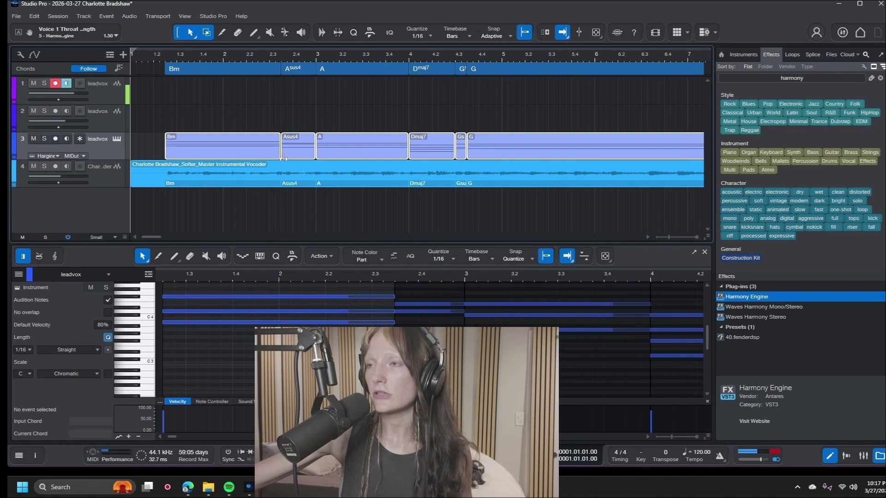
click(829, 457)
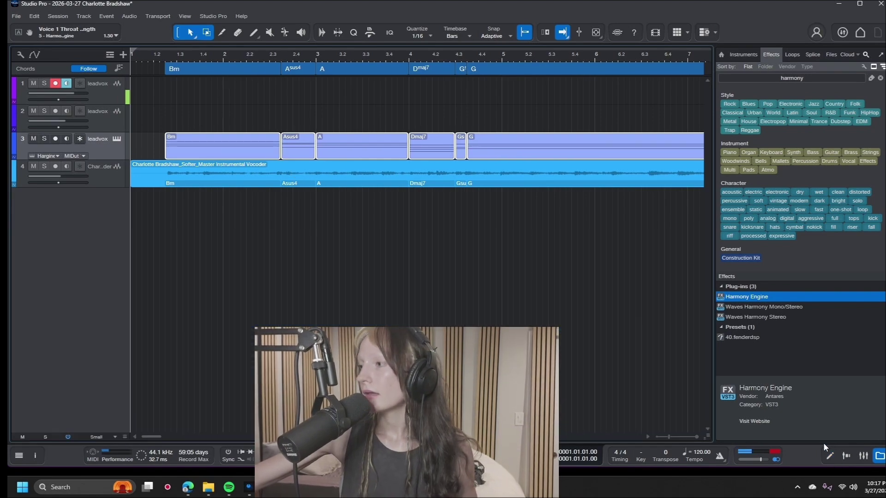